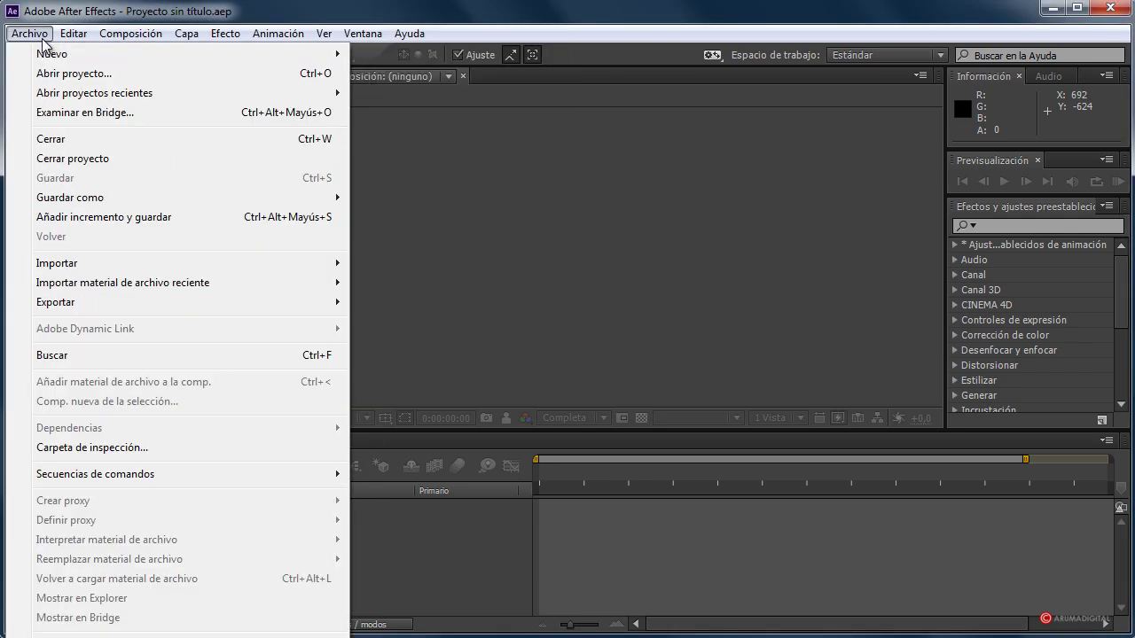
# Step: Import the images 1024.jpg and 2048.jpg from the Recursos folder into the project as footage
pyautogui.click(399, 50)
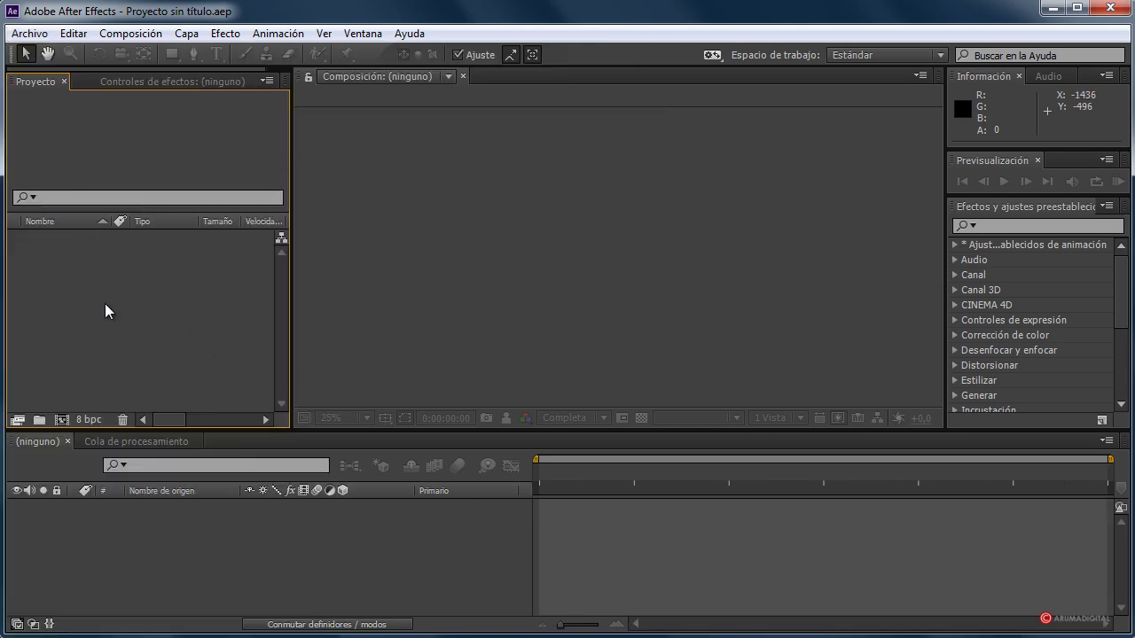
pyautogui.rightClick(90, 262)
pyautogui.moveTo(162, 352)
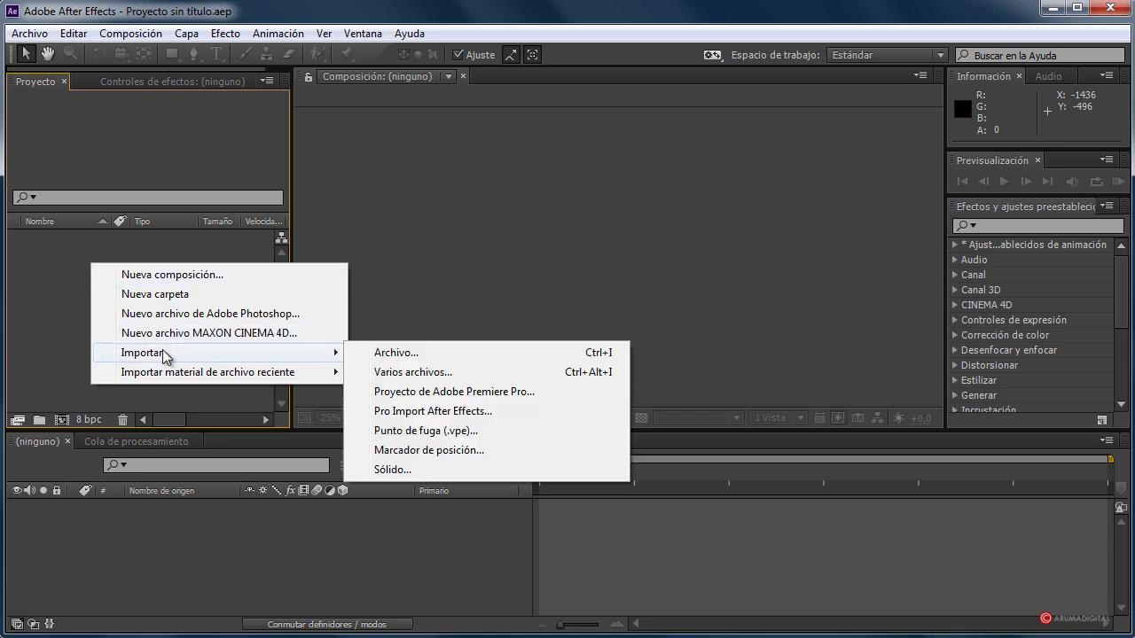
pyautogui.click(401, 352)
pyautogui.moveTo(474, 280); pyautogui.dragTo(324, 175)
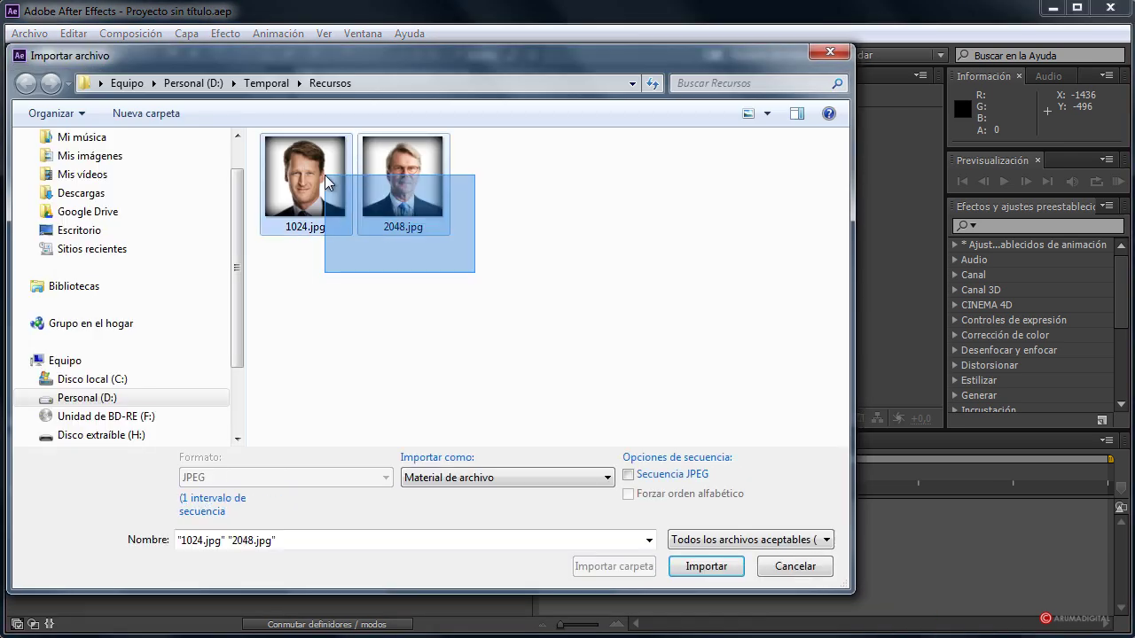
pyautogui.click(706, 566)
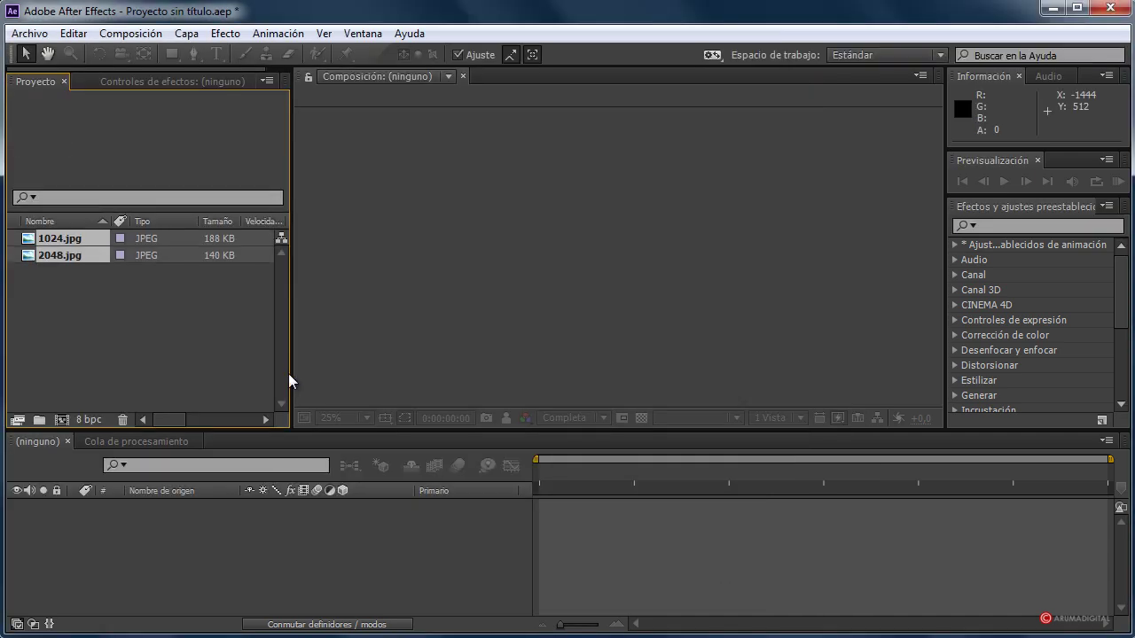
pyautogui.click(154, 296)
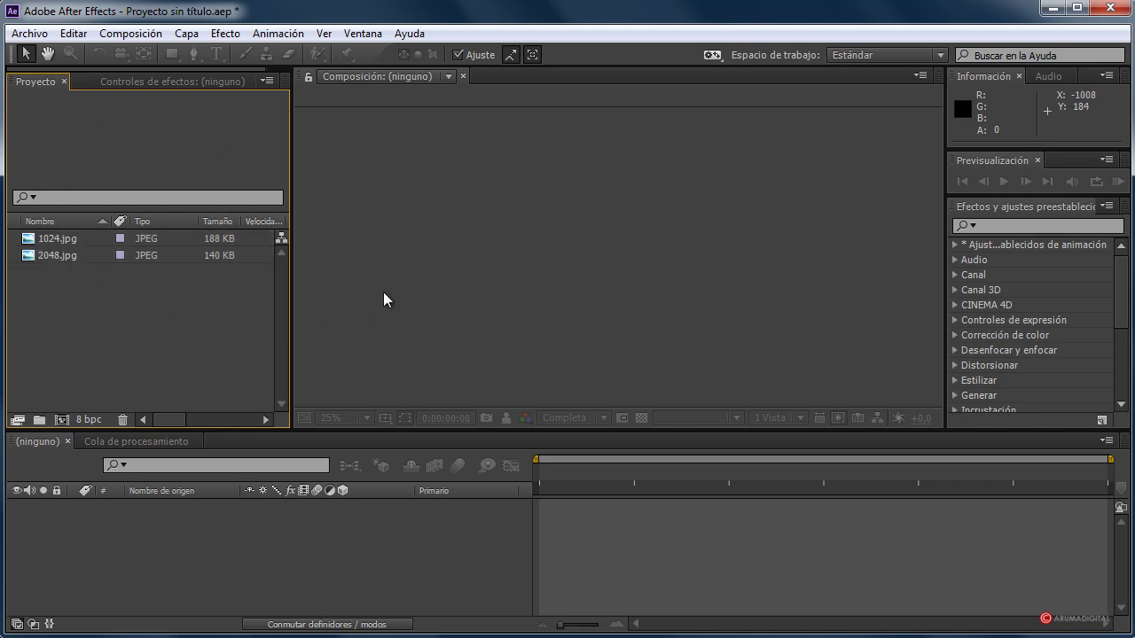
# Step: Create a new composition from the 1024.jpg footage
pyautogui.moveTo(58, 240); pyautogui.dragTo(62, 419)
pyautogui.scroll(-2, 680, 285)
pyautogui.scroll(2, 681, 286)
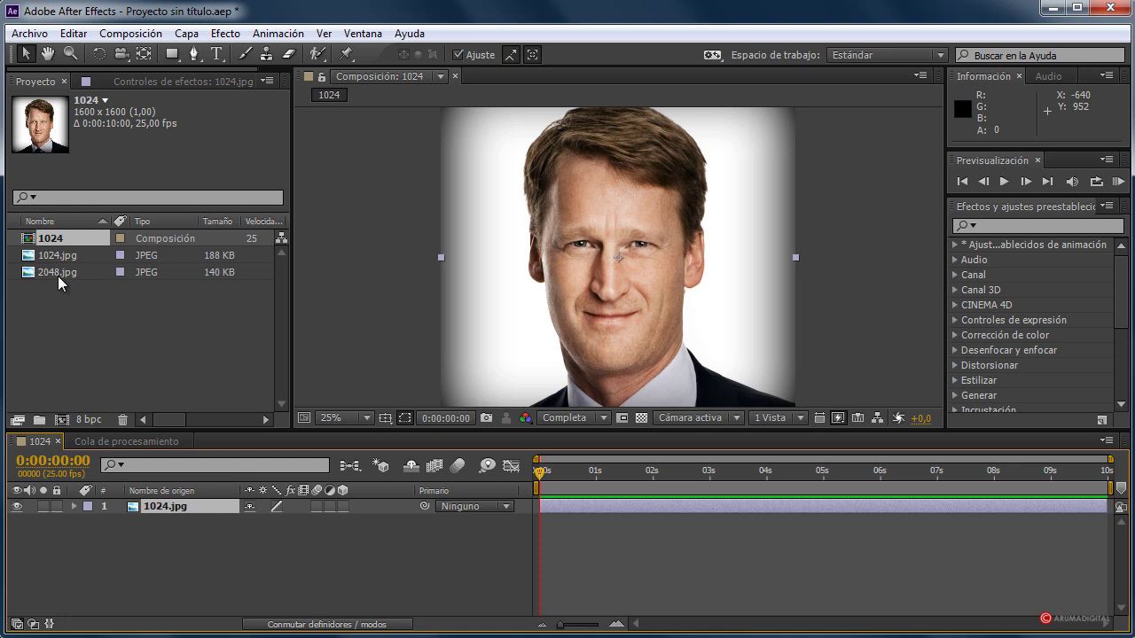
# Step: Add 2048.jpg to the 1024 composition as a layer above 1024.jpg
pyautogui.moveTo(60, 276); pyautogui.dragTo(55, 244)
pyautogui.scroll(-1, 665, 258)
pyautogui.scroll(1, 665, 259)
pyautogui.scroll(-1, 668, 260)
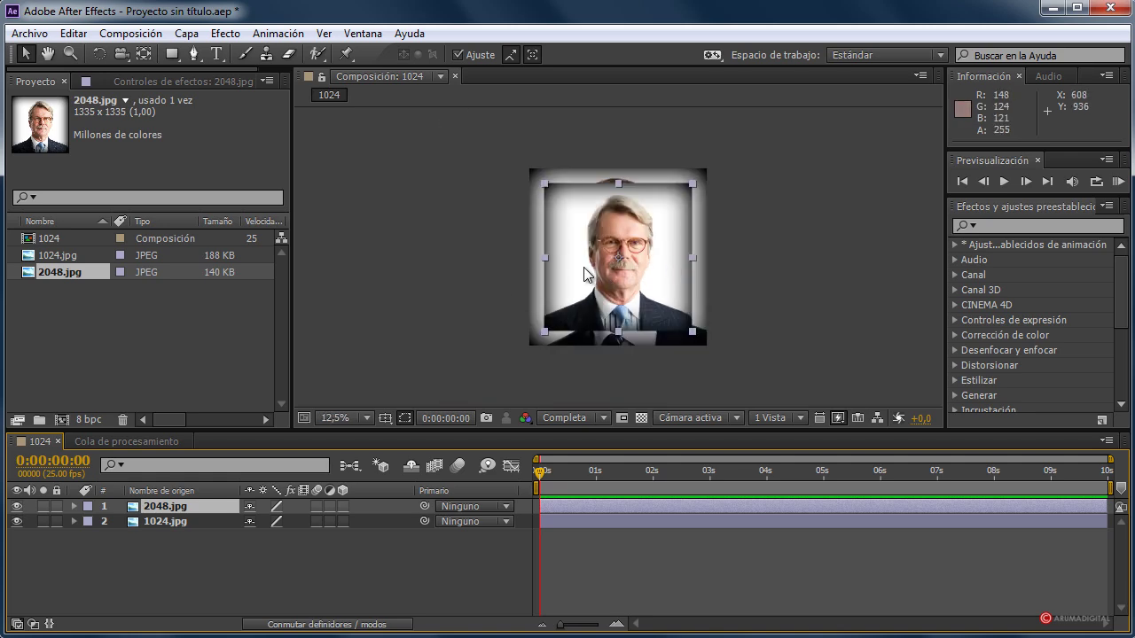
pyautogui.scroll(2, 582, 266)
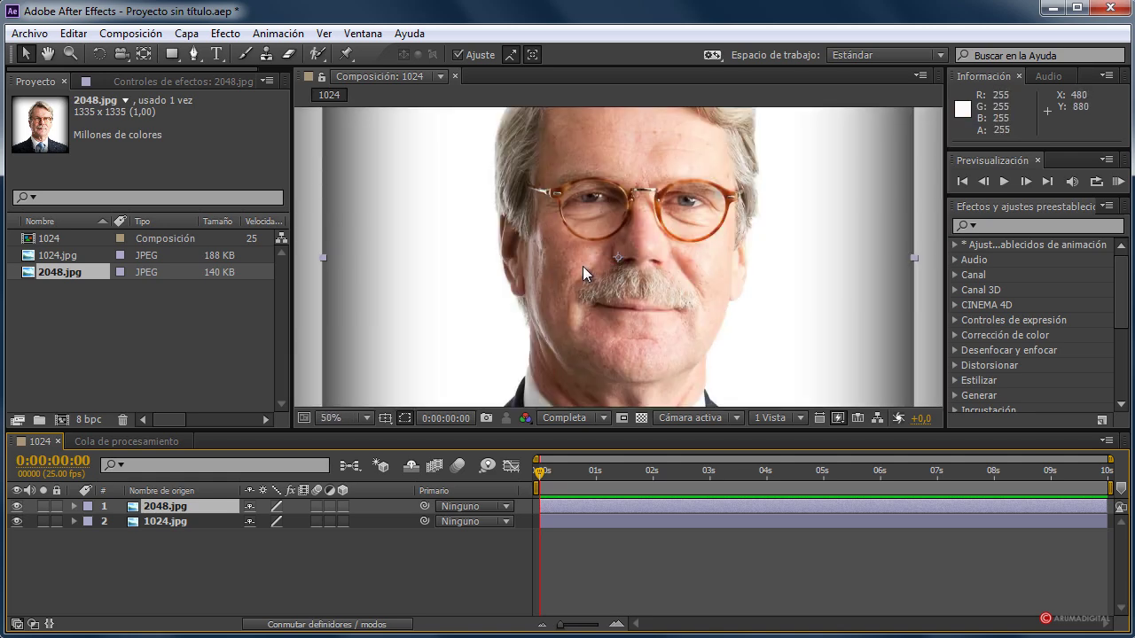
pyautogui.scroll(-1, 583, 266)
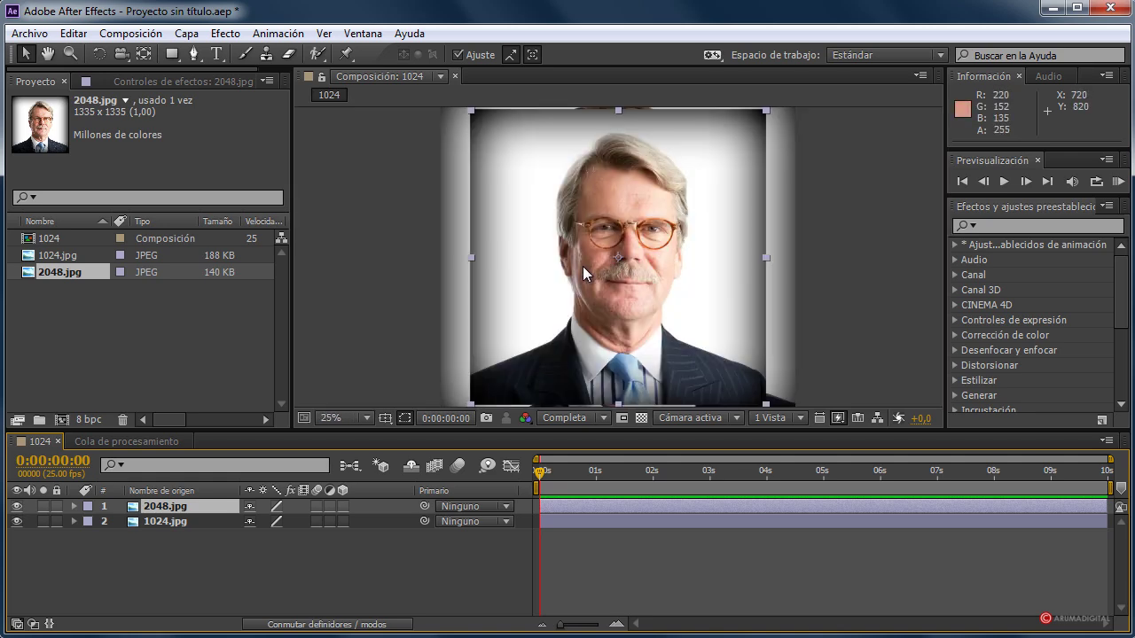
# Step: Toggle the visibility of the 2048.jpg layer to compare the orientation of the two portraits
pyautogui.click(17, 507)
pyautogui.click(21, 506)
pyautogui.click(22, 506)
pyautogui.click(21, 507)
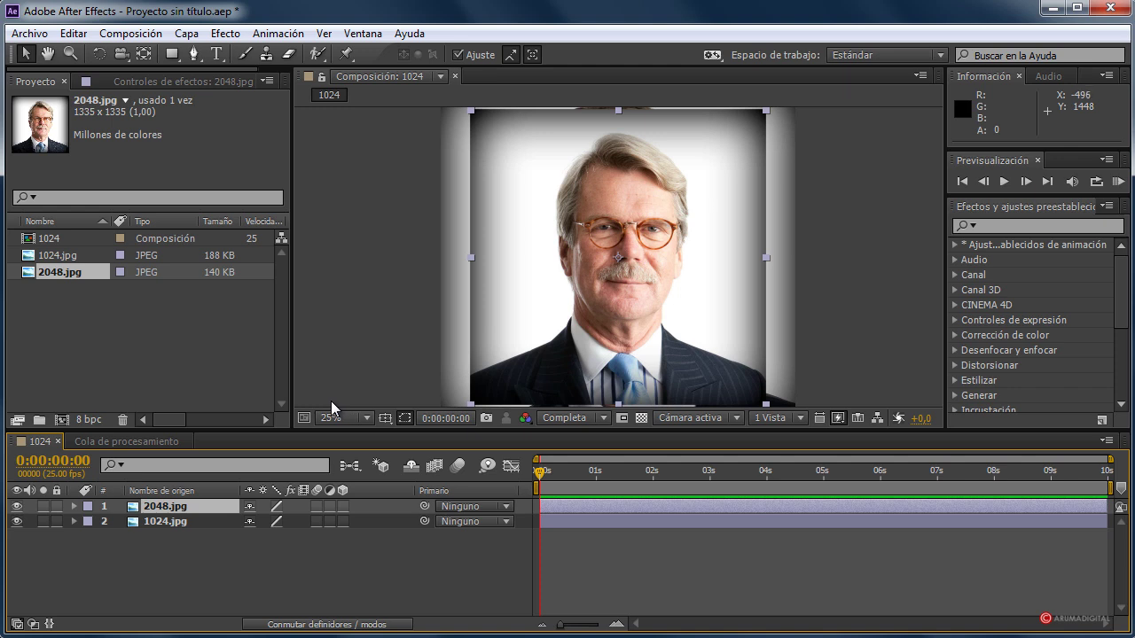
# Step: Mirror the 2048.jpg layer by setting only its horizontal scale to -100%
pyautogui.press('s')
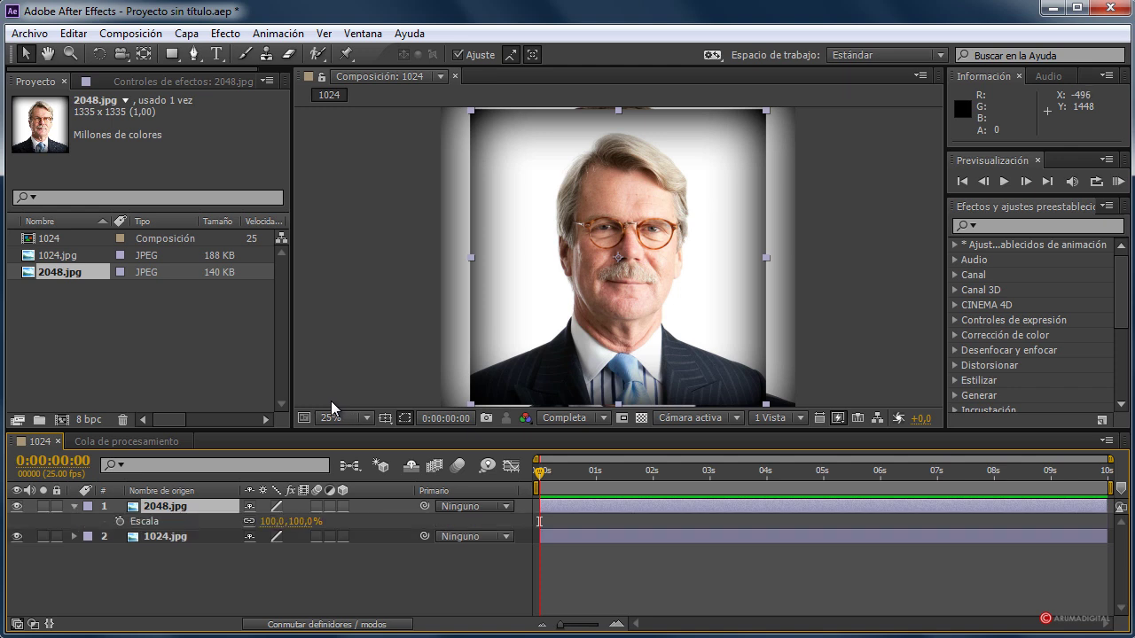
pyautogui.click(269, 521)
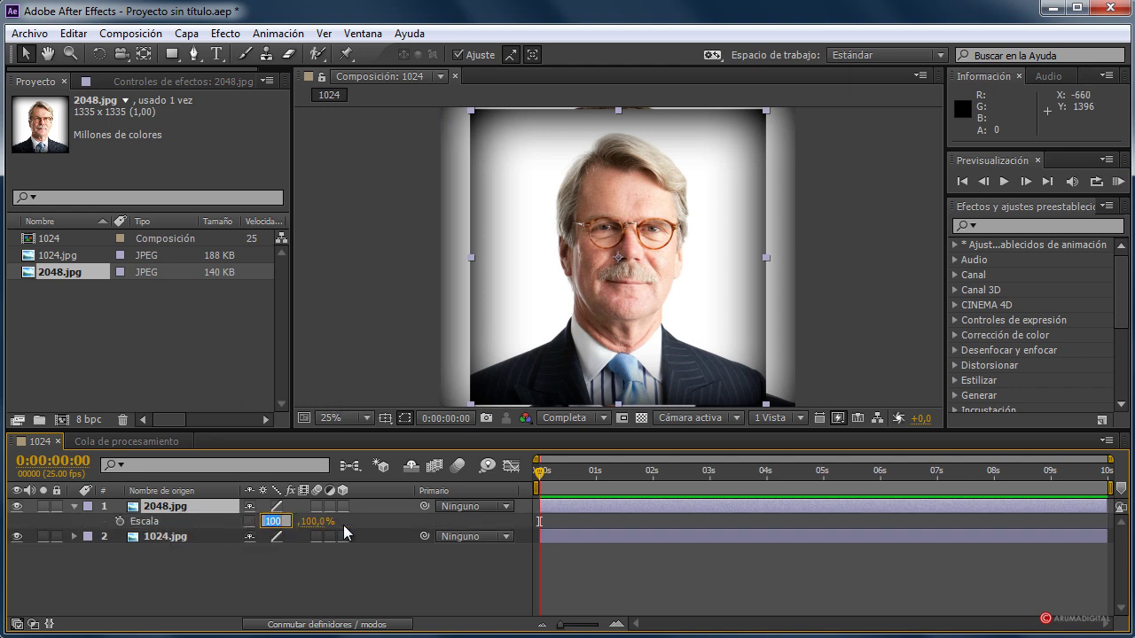
pyautogui.write('-100')
pyautogui.click(330, 577)
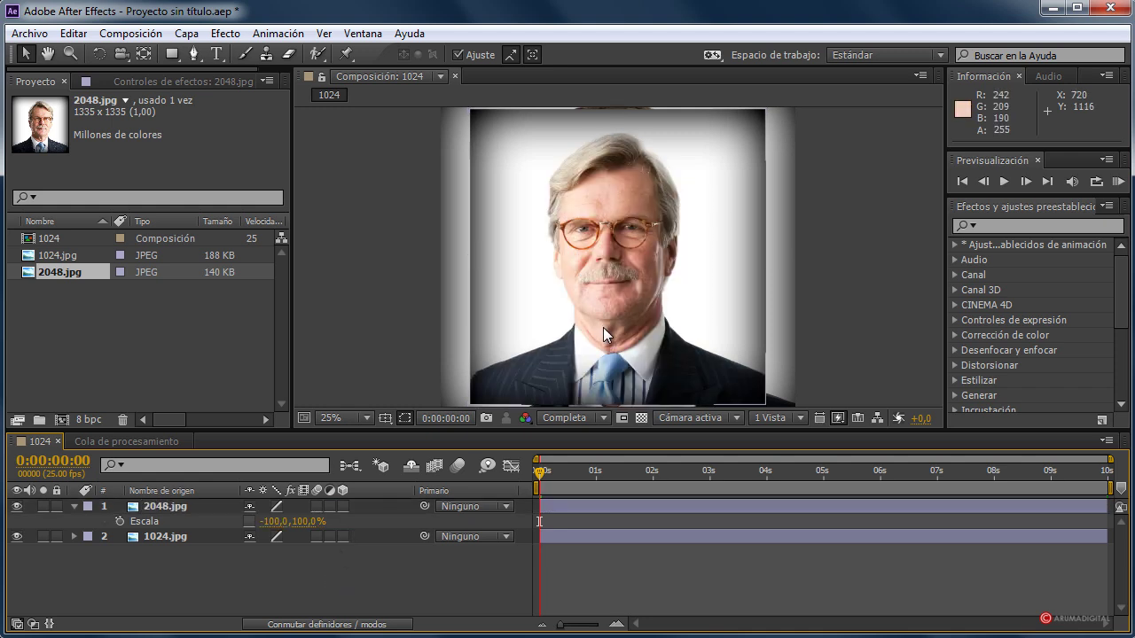
# Step: Move the 2048.jpg layer slightly upward and enlarge its scale to -124%, 124%
pyautogui.moveTo(640, 268)
pyautogui.mouseDown()
pyautogui.moveTo(858, 275)
pyautogui.moveTo(620, 261)
pyautogui.moveTo(874, 286)
pyautogui.moveTo(636, 264)
pyautogui.mouseUp()
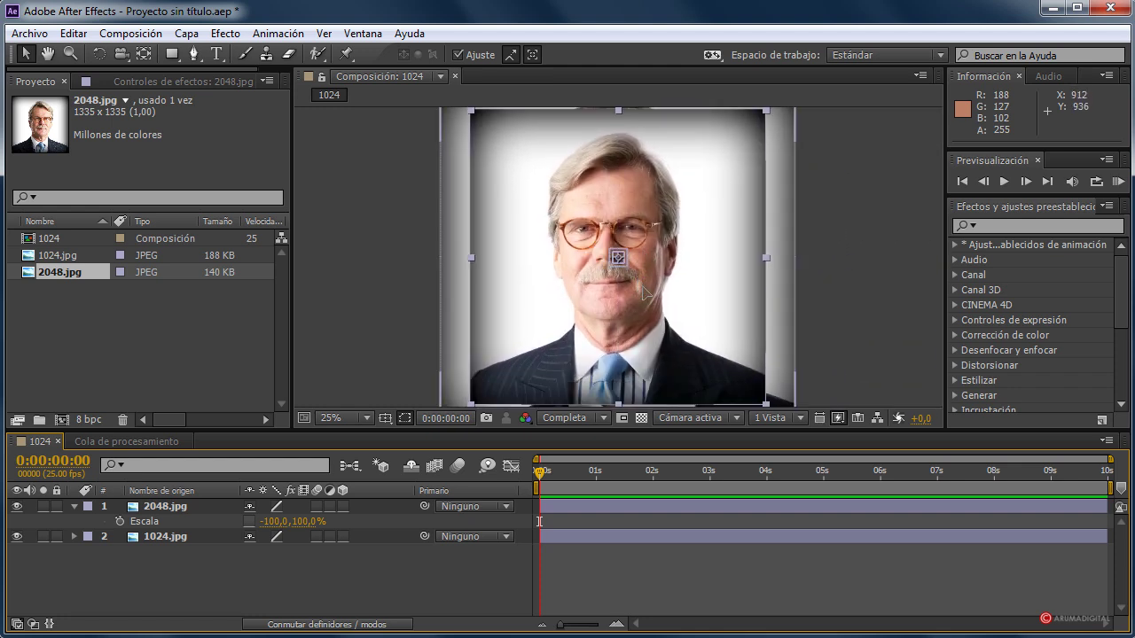
pyautogui.click(643, 301)
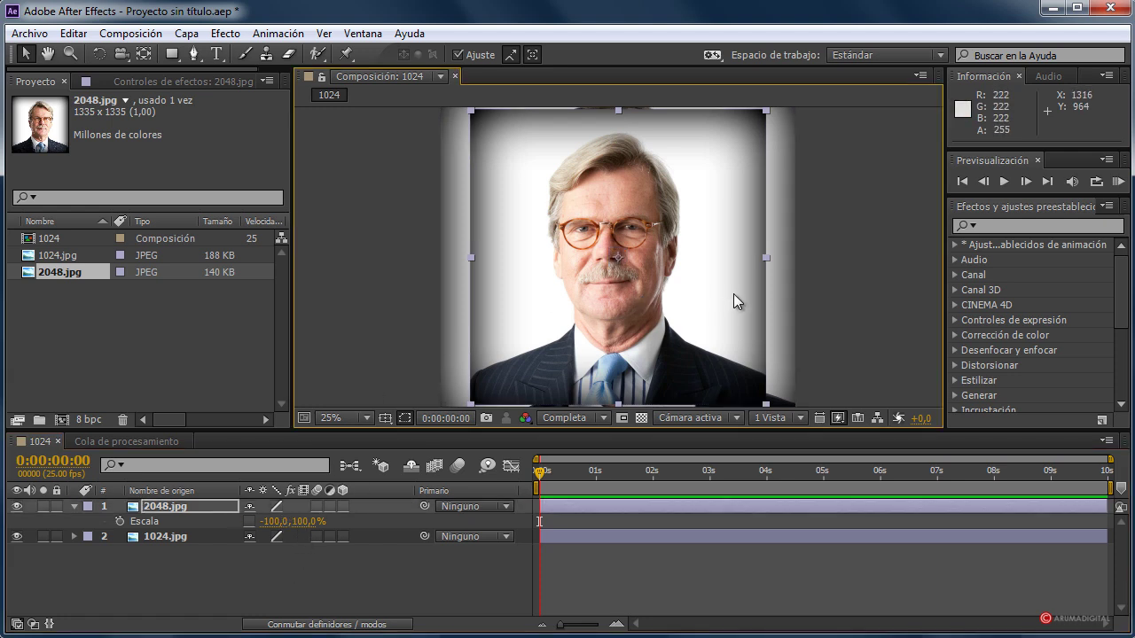
pyautogui.moveTo(796, 260)
pyautogui.mouseDown()
pyautogui.moveTo(808, 223)
pyautogui.moveTo(796, 240)
pyautogui.mouseUp()
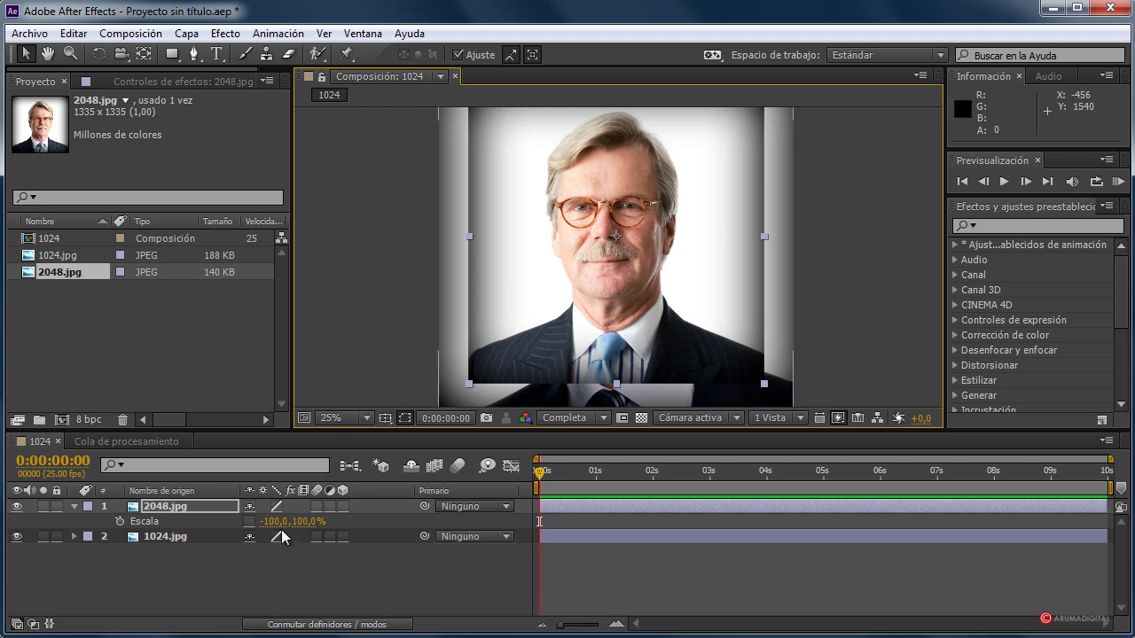
pyautogui.moveTo(274, 521); pyautogui.dragTo(326, 516)
pyautogui.moveTo(691, 283)
pyautogui.mouseDown()
pyautogui.moveTo(785, 329)
pyautogui.moveTo(690, 284)
pyautogui.mouseUp()
pyautogui.click(170, 501)
pyautogui.press('Return')
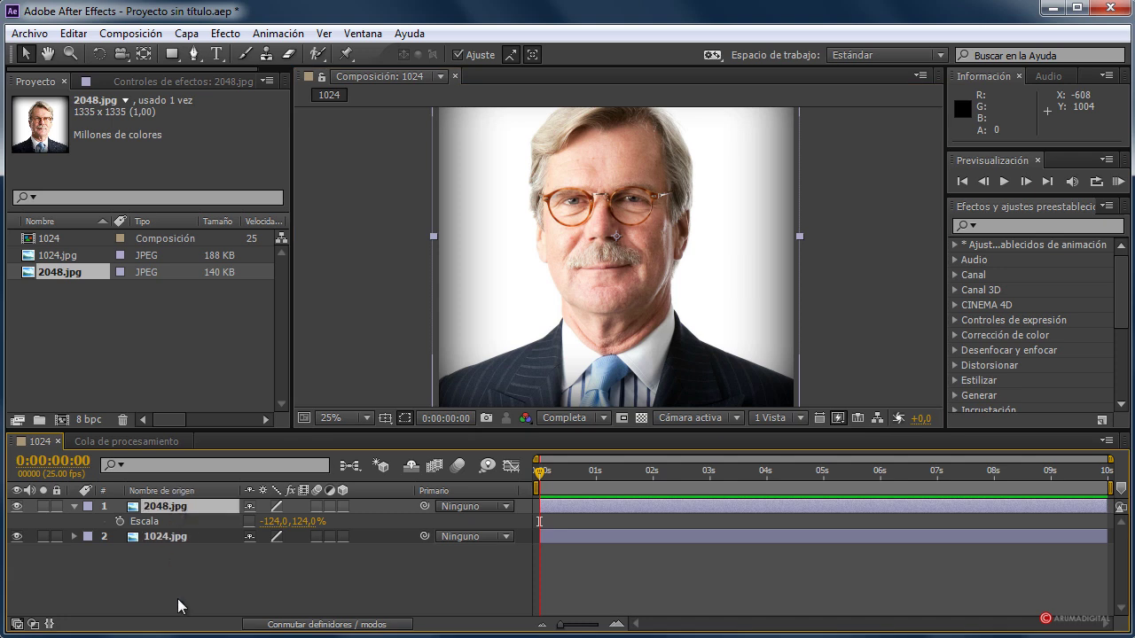
# Step: Lower the 2048.jpg layer's opacity to 64% and move it down so the eyes overlap those beneath
pyautogui.press('t')
pyautogui.moveTo(255, 522); pyautogui.dragTo(216, 514)
pyautogui.moveTo(755, 243); pyautogui.dragTo(769, 267)
pyautogui.click(745, 293)
pyautogui.press('Up')
pyautogui.press('Up')
pyautogui.press('Up')
pyautogui.moveTo(748, 293); pyautogui.dragTo(752, 297)
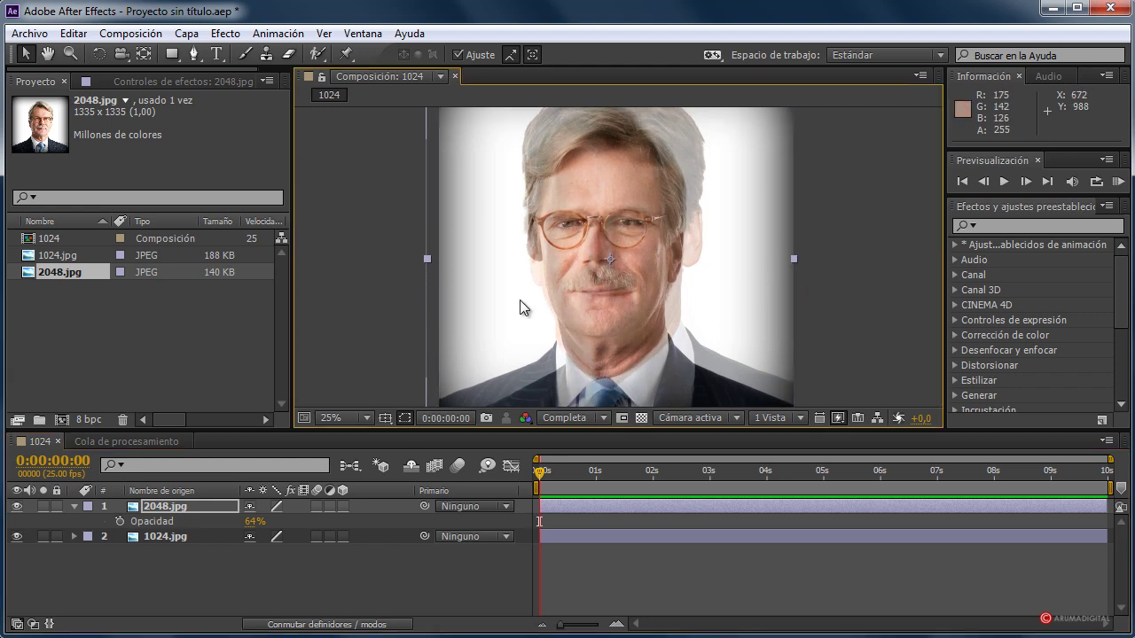
# Step: Enlarge the 2048.jpg layer's scale to -131%, 131% and shift it to match the face beneath
pyautogui.click(201, 503)
pyautogui.press('s')
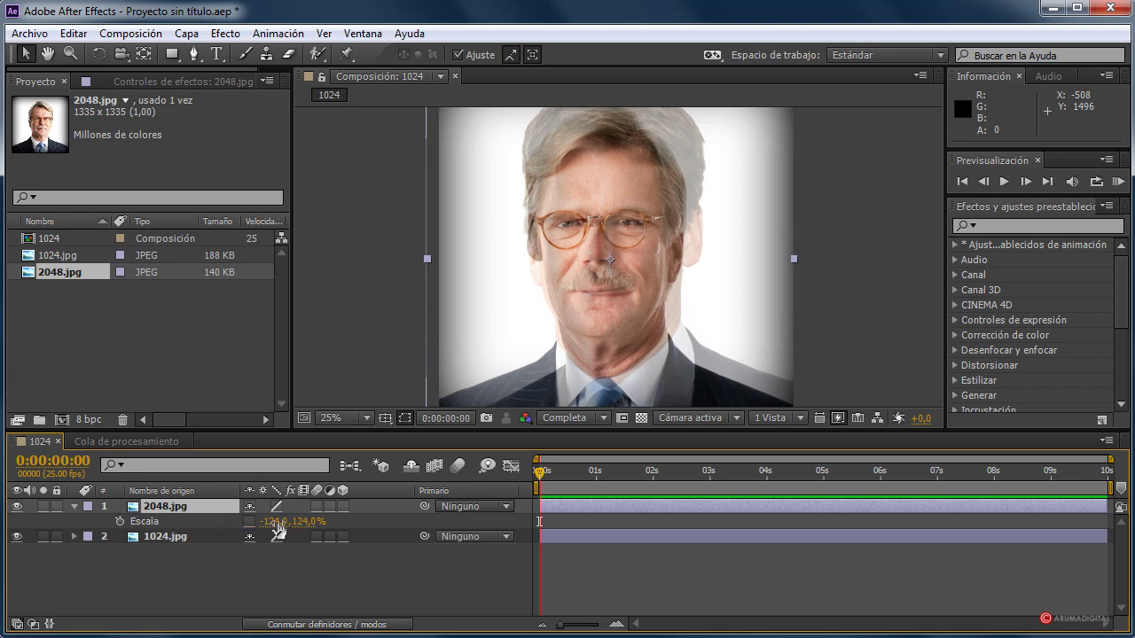
pyautogui.moveTo(275, 521); pyautogui.dragTo(266, 518)
pyautogui.moveTo(688, 362); pyautogui.dragTo(699, 362)
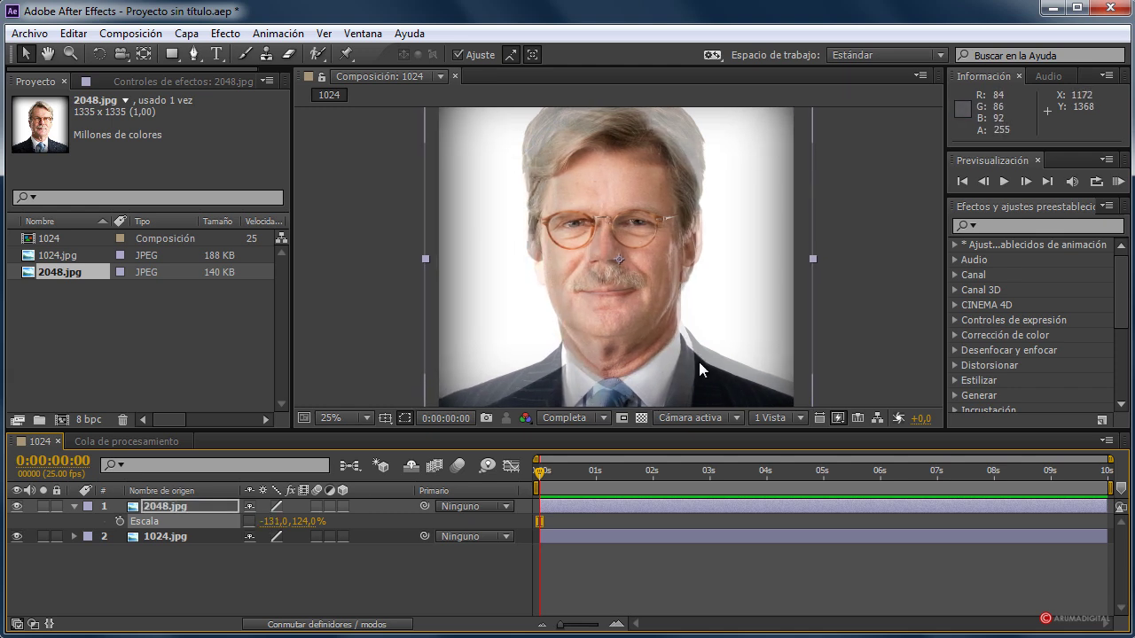
pyautogui.moveTo(310, 522); pyautogui.dragTo(315, 522)
pyautogui.moveTo(632, 363)
pyautogui.mouseDown()
pyautogui.moveTo(637, 352)
pyautogui.moveTo(632, 376)
pyautogui.moveTo(631, 365)
pyautogui.mouseUp()
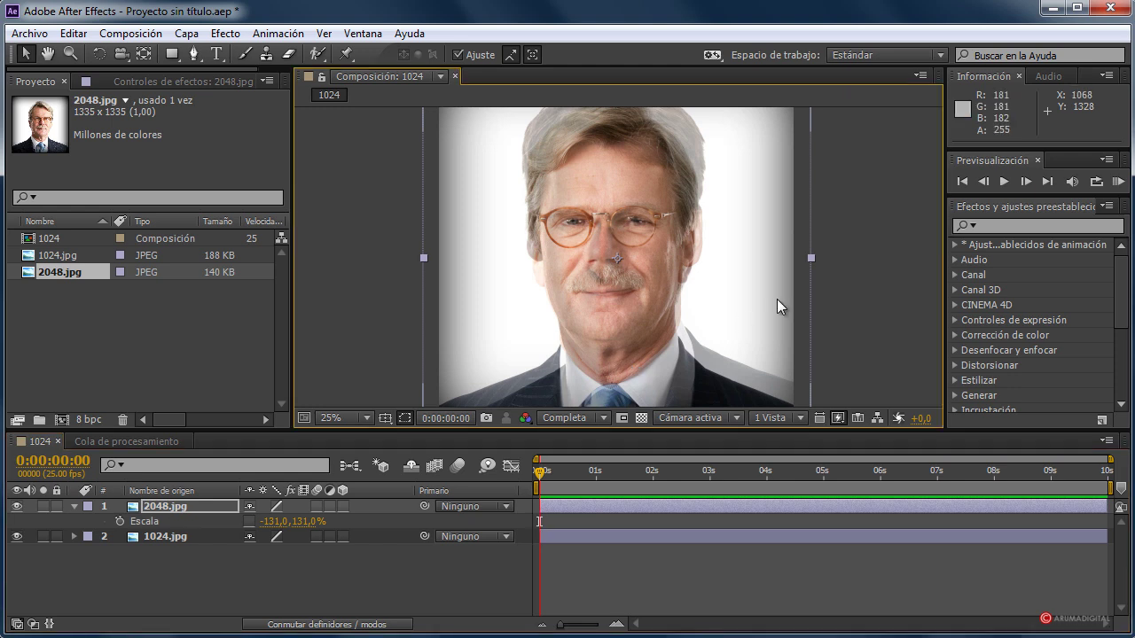
# Step: Reposition the 2048.jpg layer until its head outline best matches the 1024.jpg portrait, then collapse its properties
pyautogui.moveTo(856, 209); pyautogui.dragTo(854, 233)
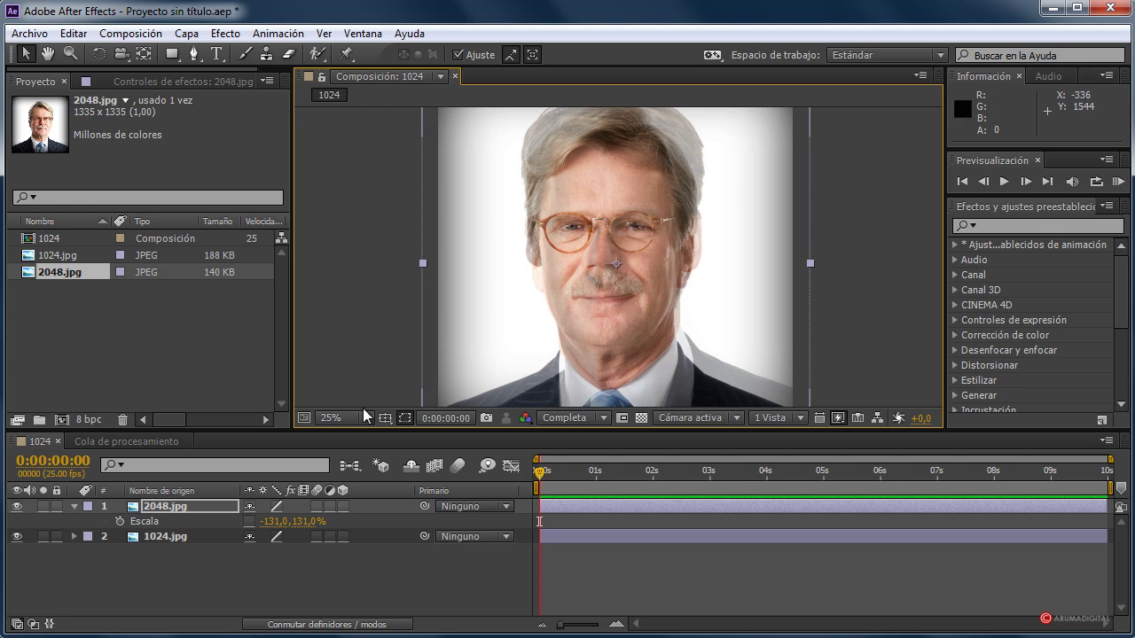
pyautogui.moveTo(717, 314); pyautogui.dragTo(703, 336)
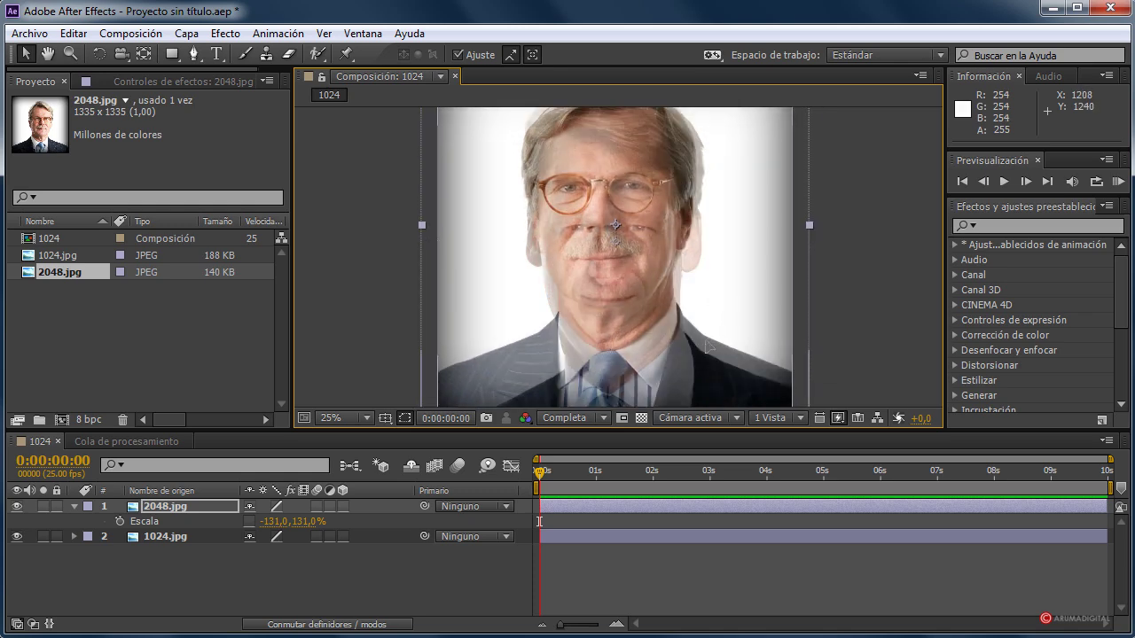
pyautogui.moveTo(752, 190); pyautogui.dragTo(751, 207)
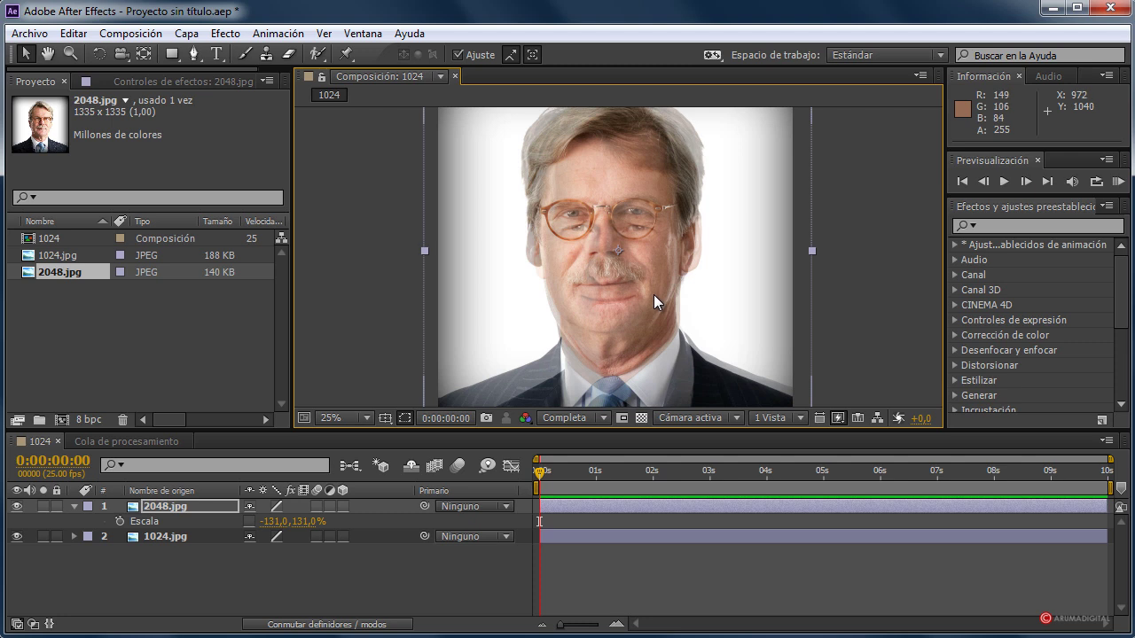
pyautogui.click(73, 507)
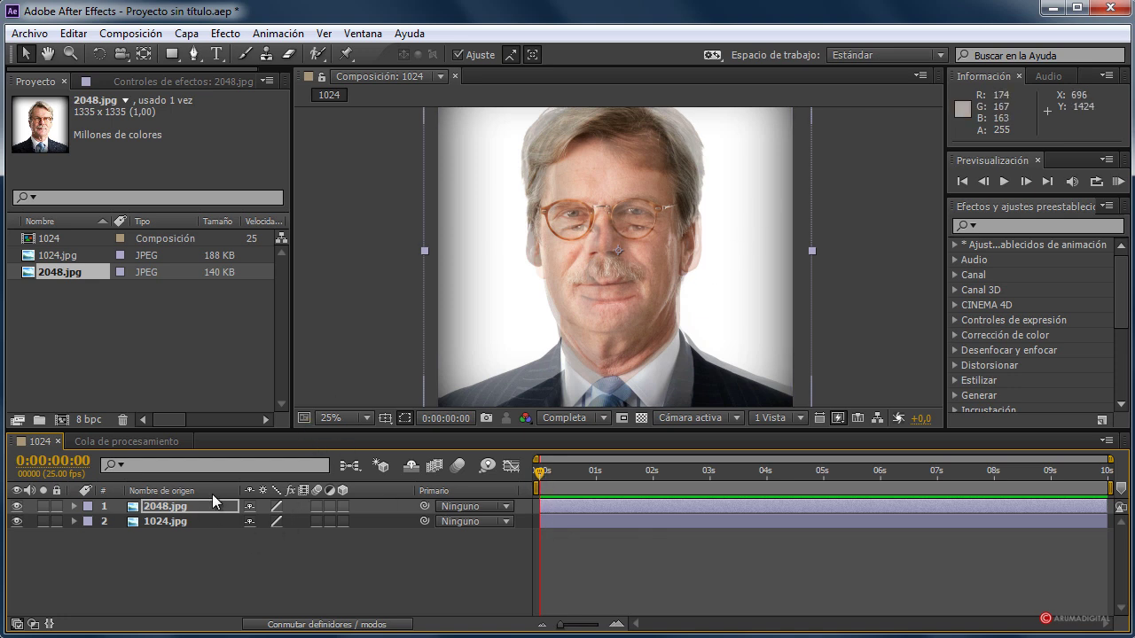
# Step: Set a 100% opacity keyframe on the 2048.jpg layer at 0:00:01:00
pyautogui.press('t')
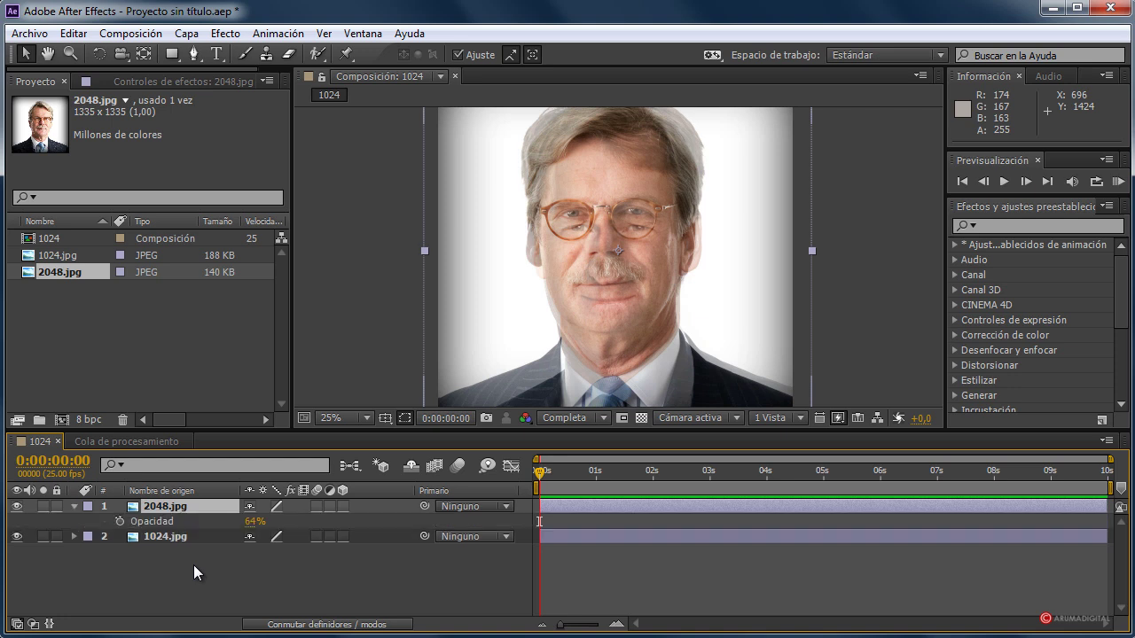
pyautogui.moveTo(539, 475); pyautogui.dragTo(595, 477)
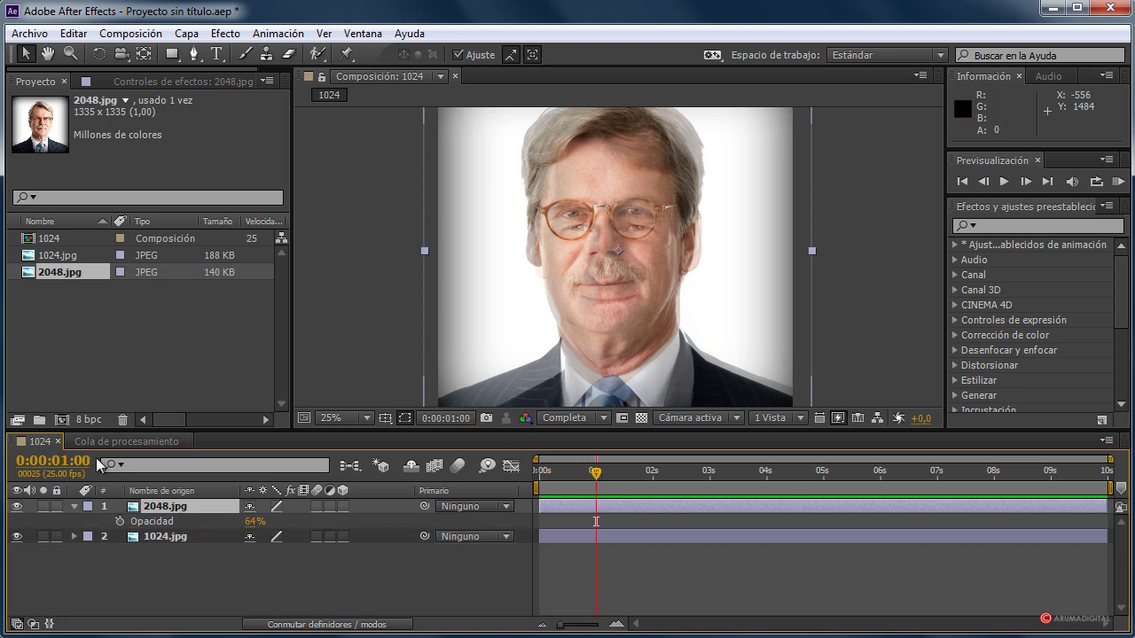
pyautogui.click(254, 521)
pyautogui.write('100')
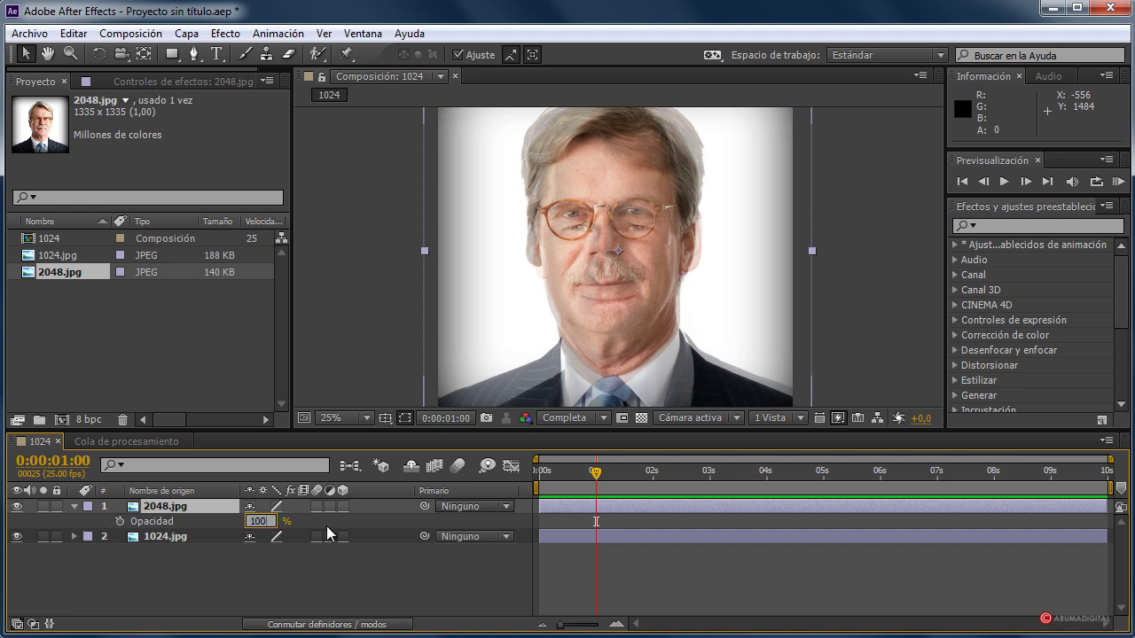
pyautogui.press('Return')
pyautogui.click(119, 521)
# Step: Add a 0% opacity keyframe on the 2048.jpg layer at 0:00:03:00
pyautogui.moveTo(609, 476); pyautogui.dragTo(709, 478)
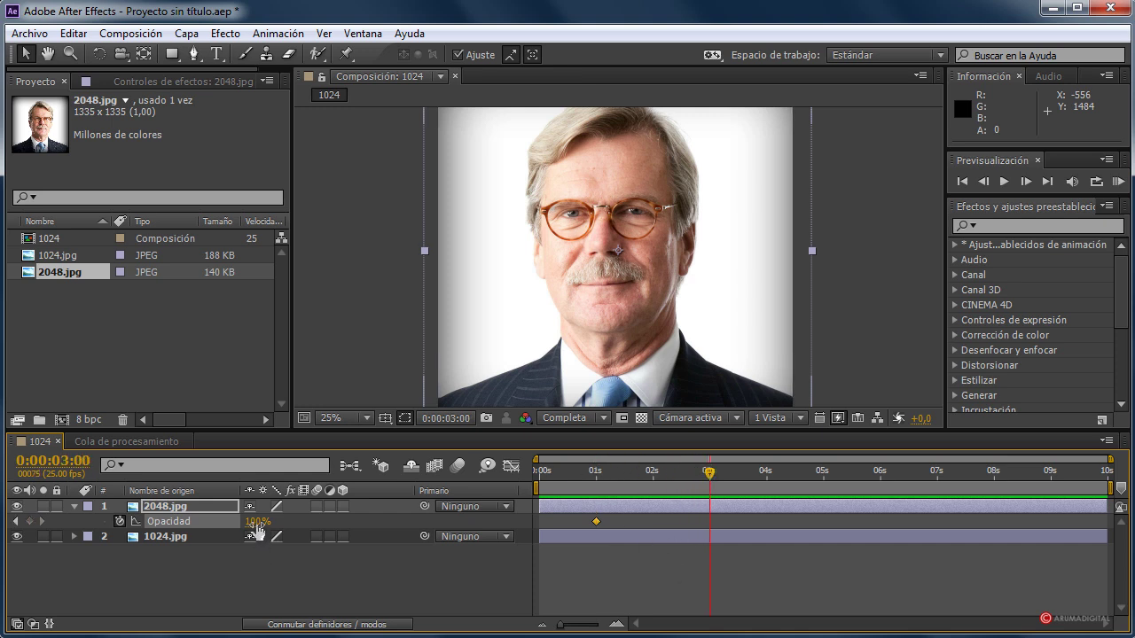
pyautogui.write('0')
pyautogui.press('Return')
# Step: Scrub through the opacity crossfade and examine the blended faces up close at 0:00:02:00
pyautogui.moveTo(709, 479); pyautogui.dragTo(654, 482)
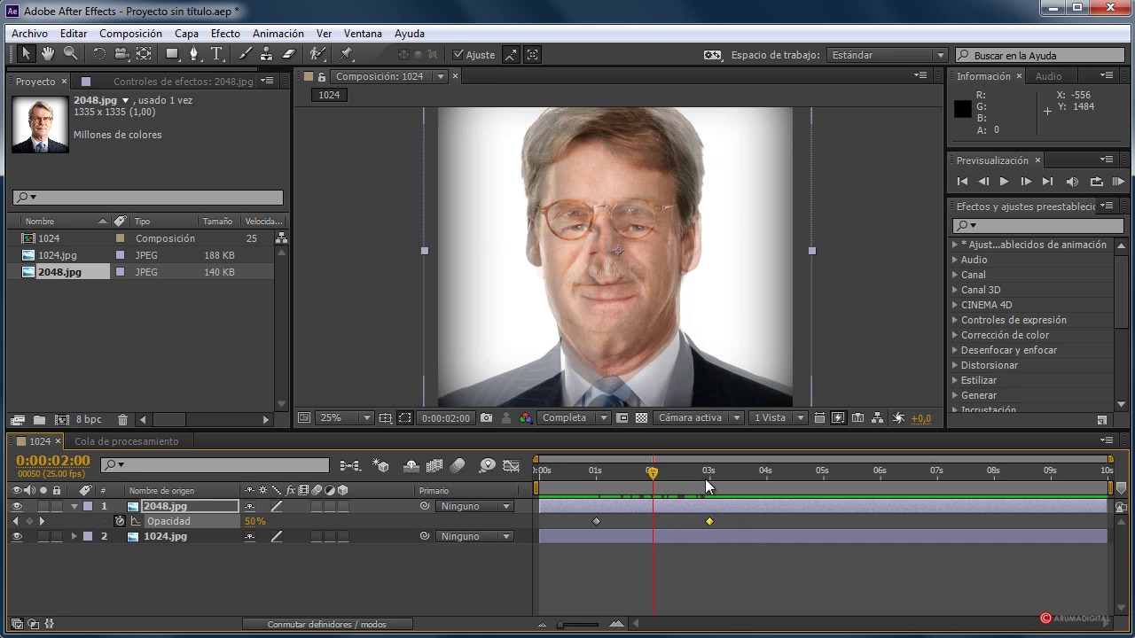
pyautogui.moveTo(653, 472); pyautogui.dragTo(603, 471)
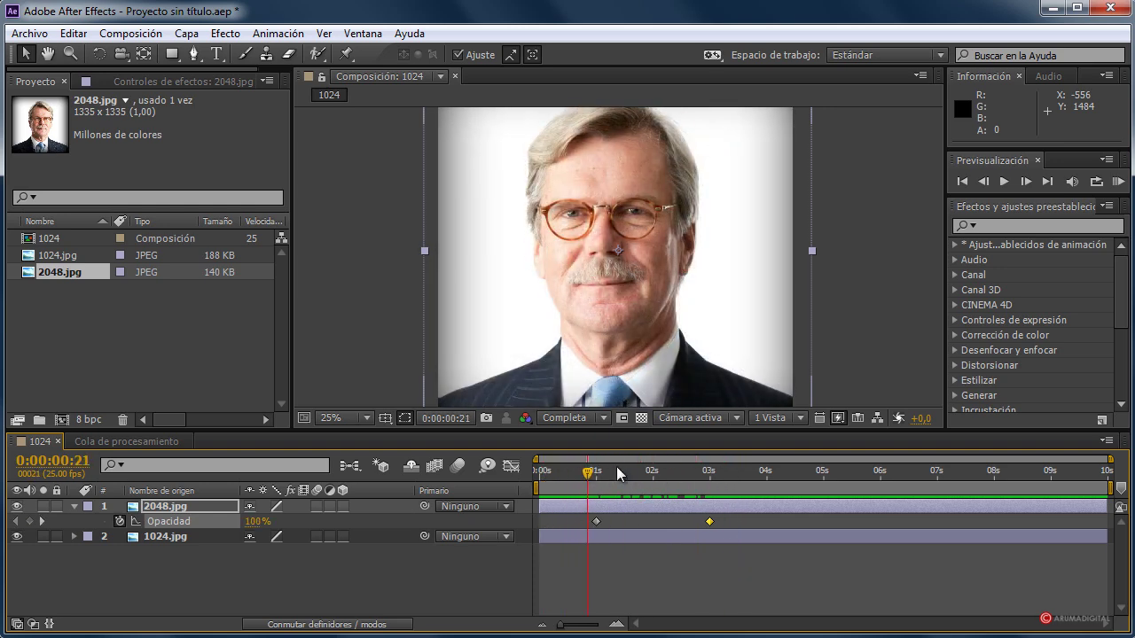
pyautogui.moveTo(616, 466); pyautogui.dragTo(540, 474)
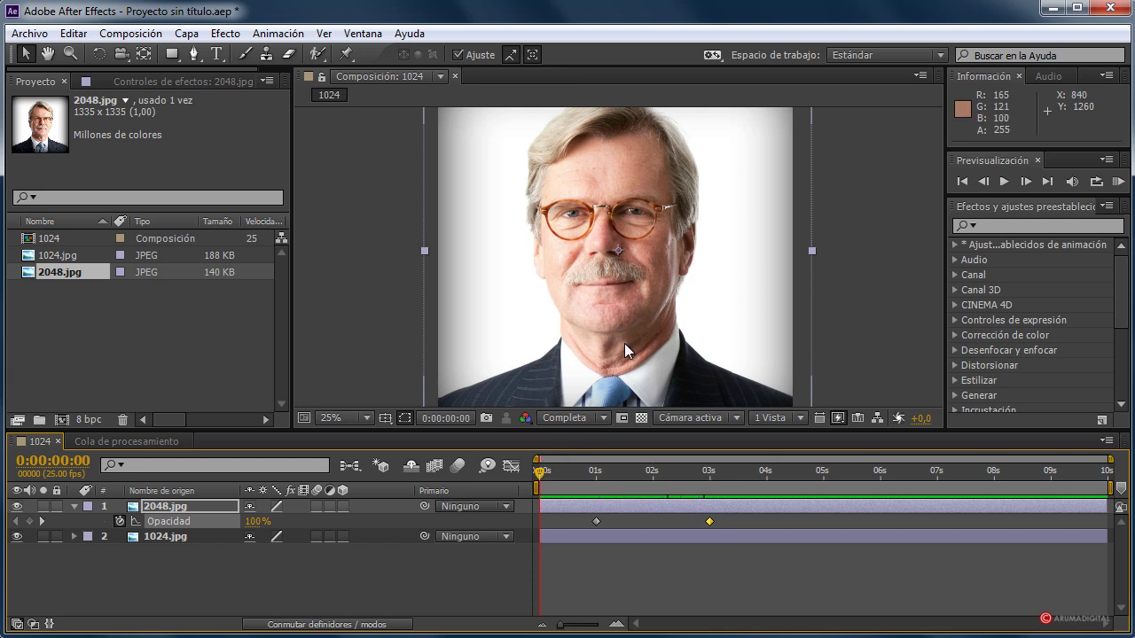
pyautogui.click(72, 506)
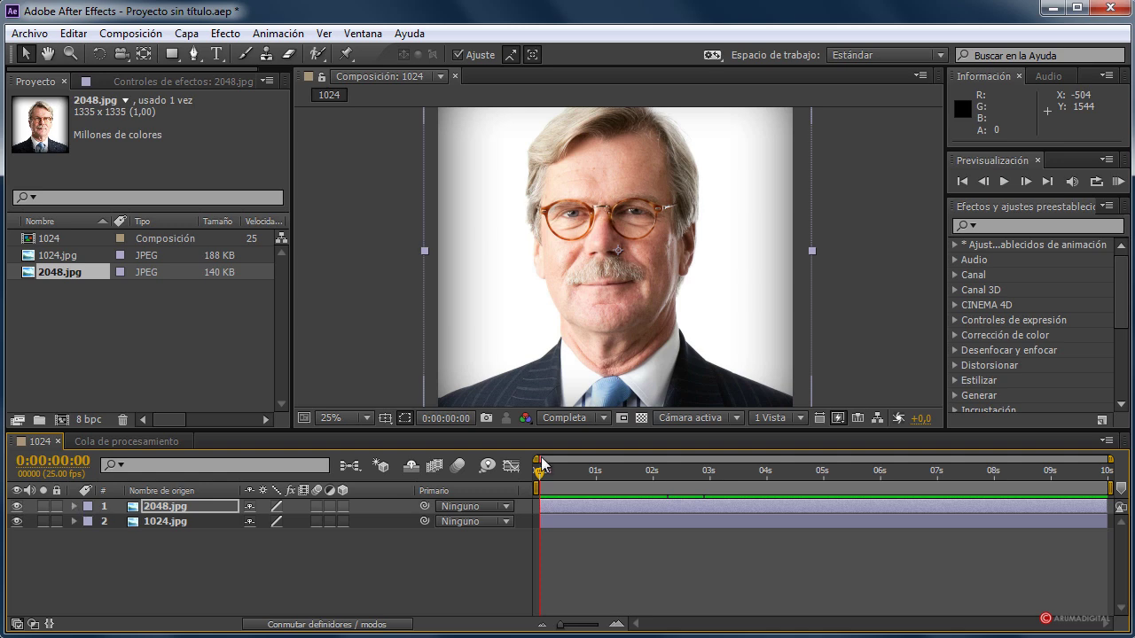
pyautogui.moveTo(585, 479); pyautogui.dragTo(665, 477)
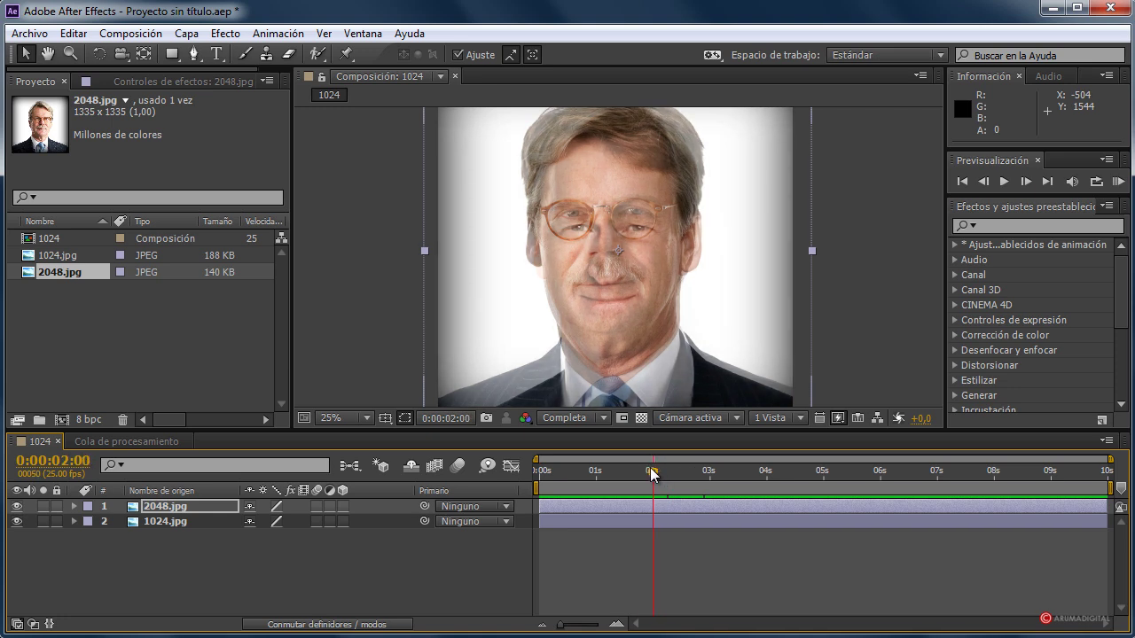
pyautogui.press('.')
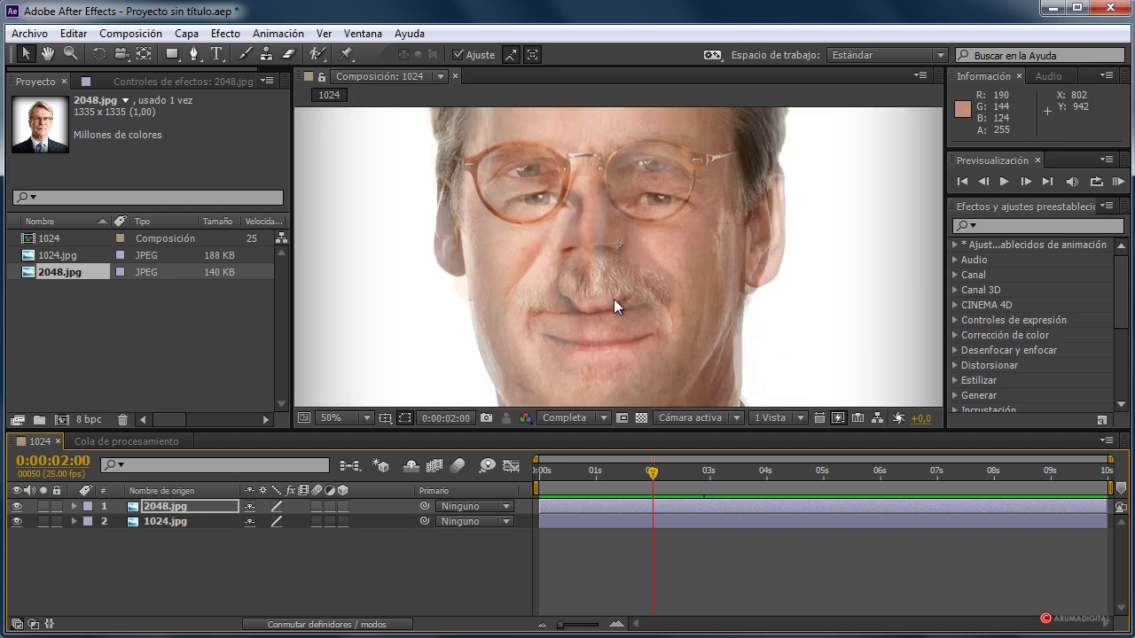
# Step: Find the Licuar effect and apply it to the 2048.jpg layer
pyautogui.press(',')
pyautogui.click(989, 227)
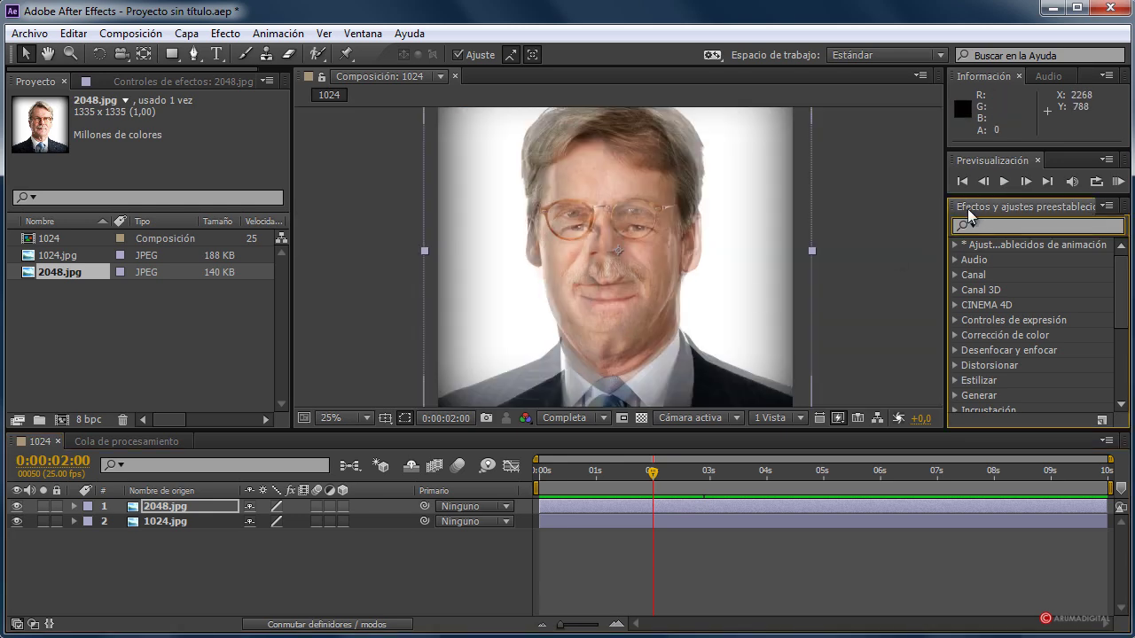
pyautogui.write('licuar')
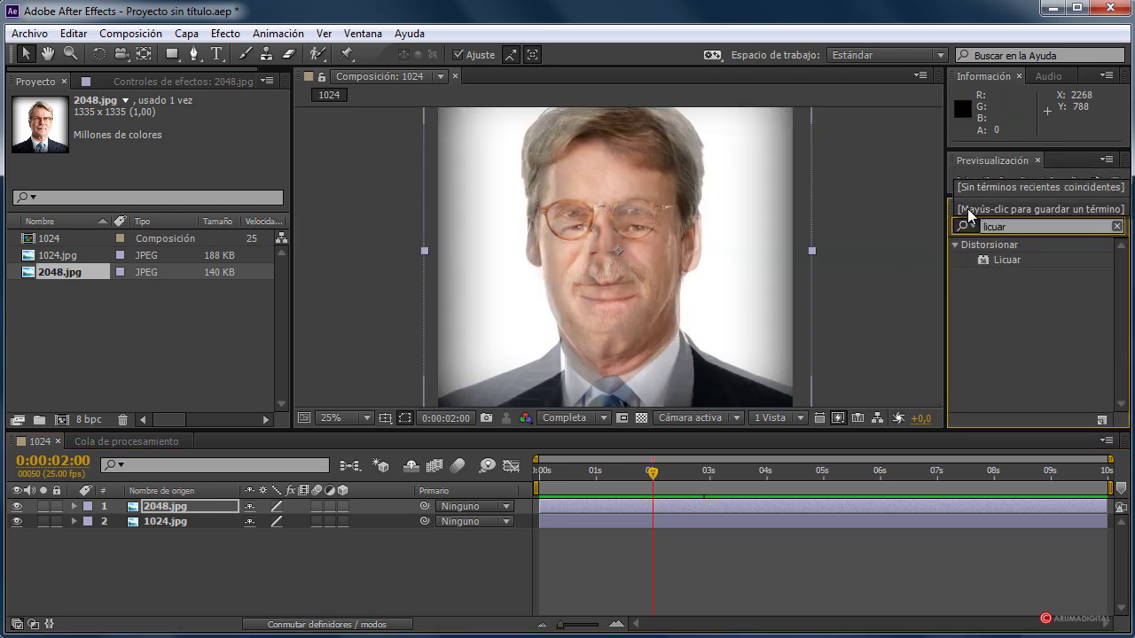
pyautogui.moveTo(1011, 260); pyautogui.dragTo(177, 510)
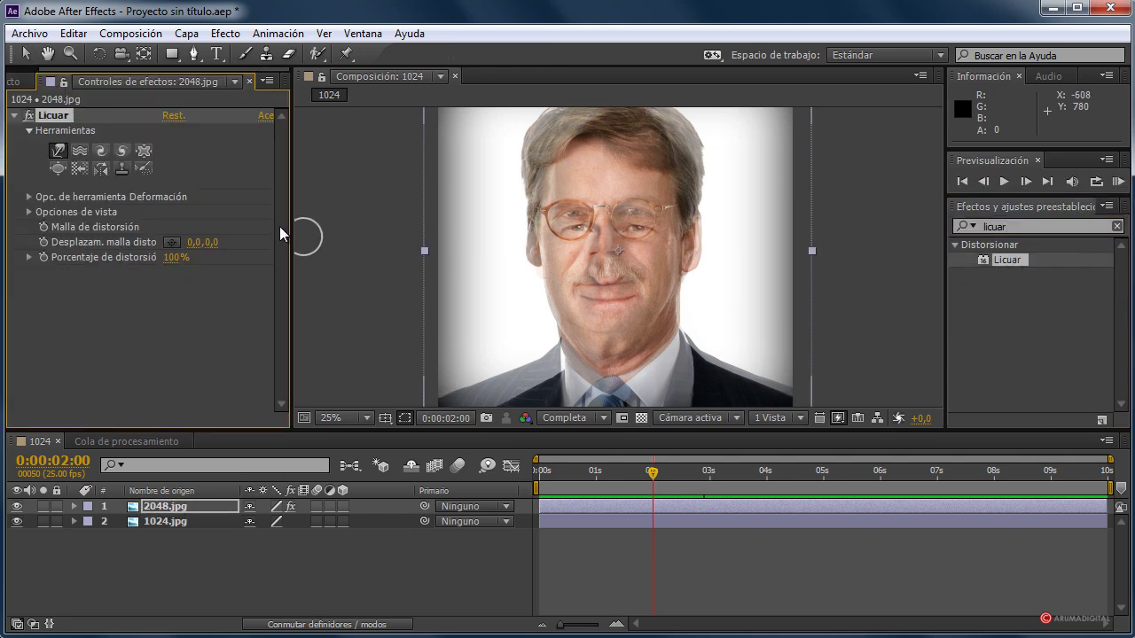
pyautogui.scroll(1, 681, 281)
pyautogui.scroll(-1, 598, 301)
pyautogui.scroll(1, 595, 316)
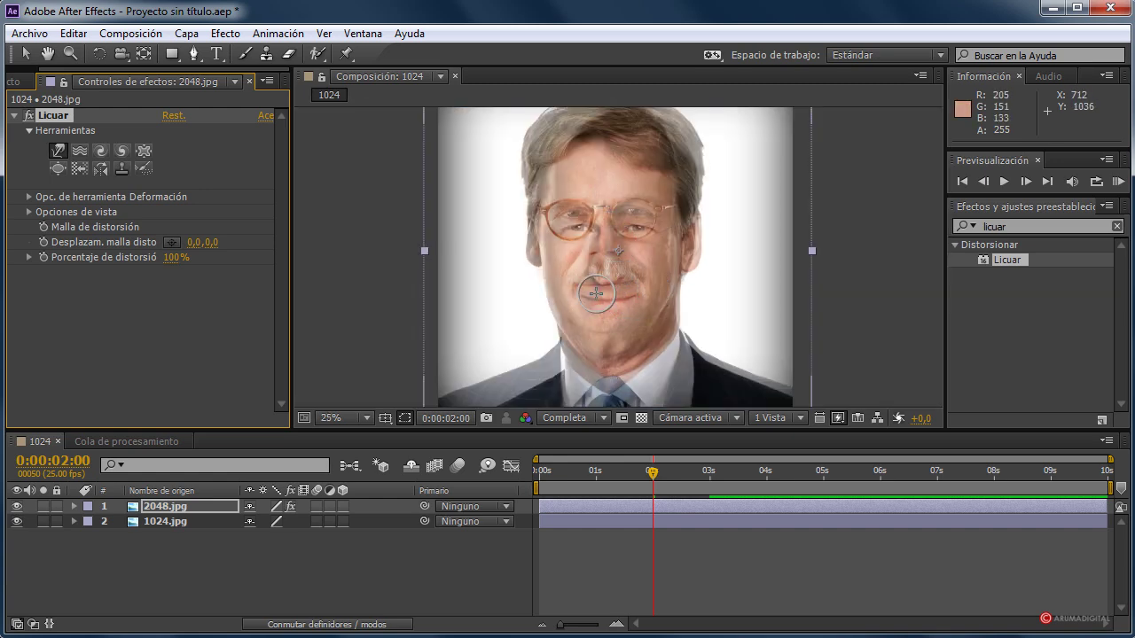
# Step: Using Licuar's Deformation tool with brush size 169, warp the 2048.jpg portrait's left-side shoulder and neck edge to match the portrait beneath
pyautogui.click(56, 150)
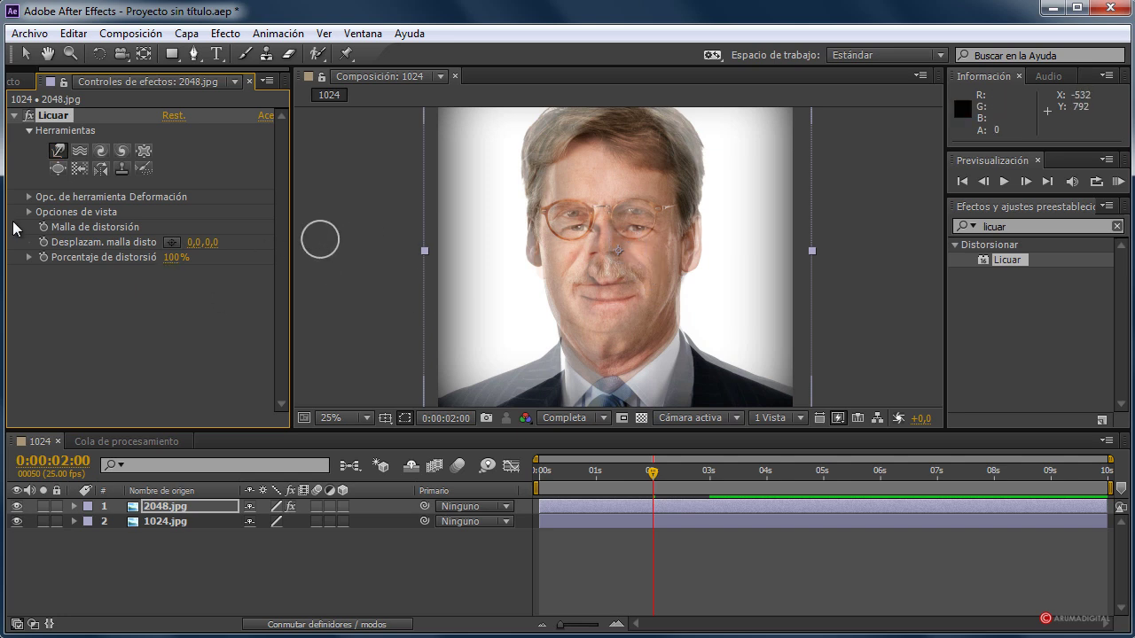
pyautogui.click(29, 197)
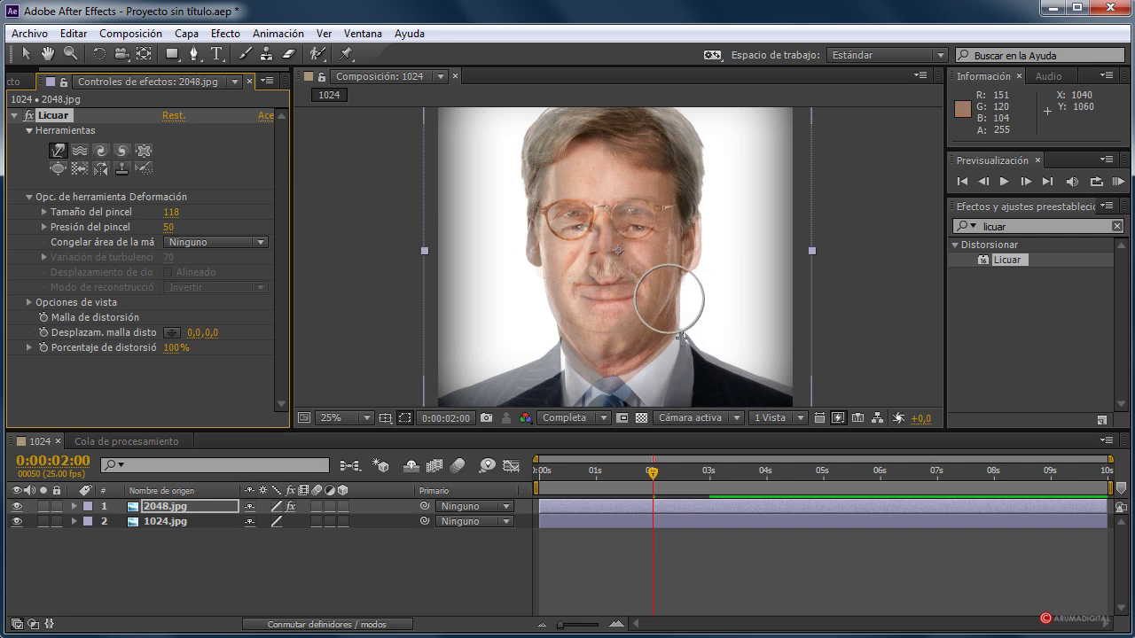
pyautogui.moveTo(172, 212); pyautogui.dragTo(222, 211)
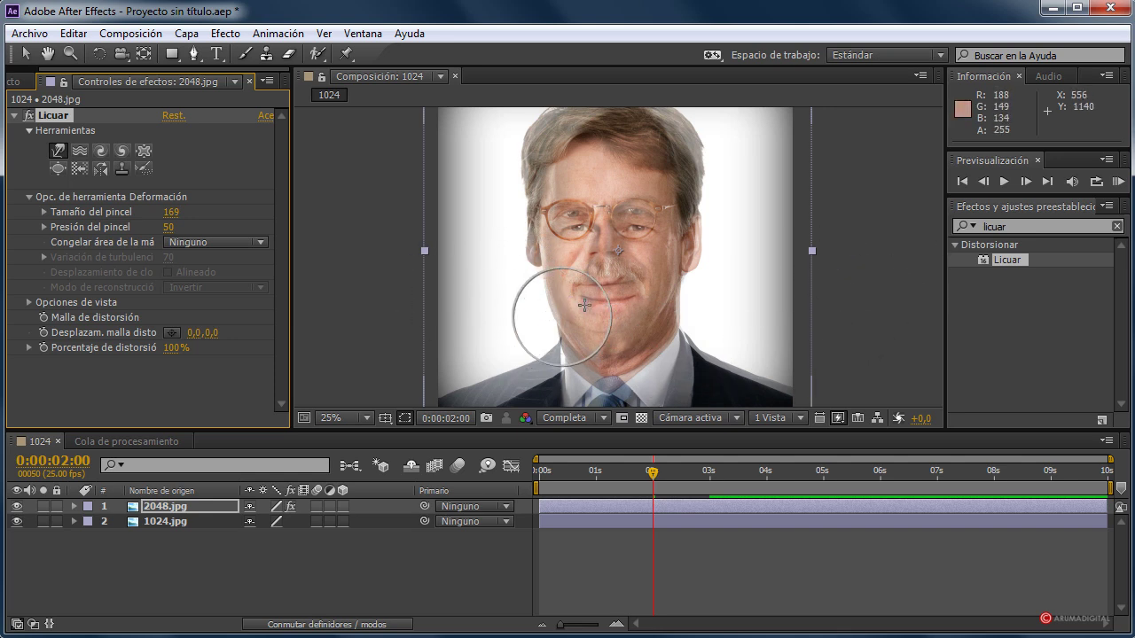
pyautogui.moveTo(594, 310); pyautogui.dragTo(602, 273)
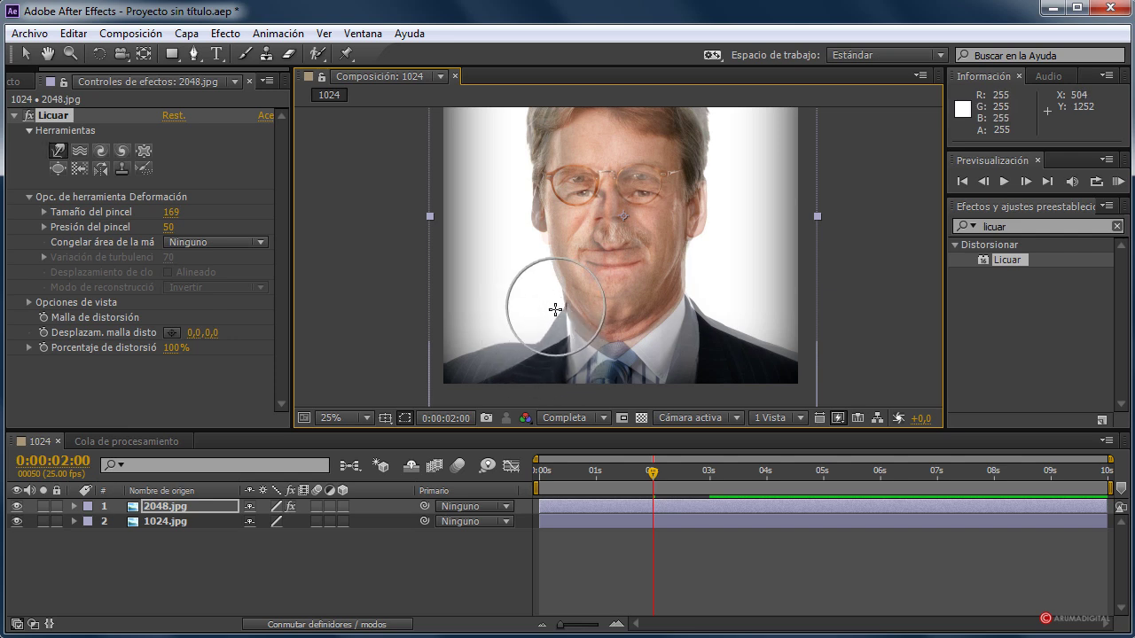
pyautogui.moveTo(487, 338); pyautogui.dragTo(507, 371)
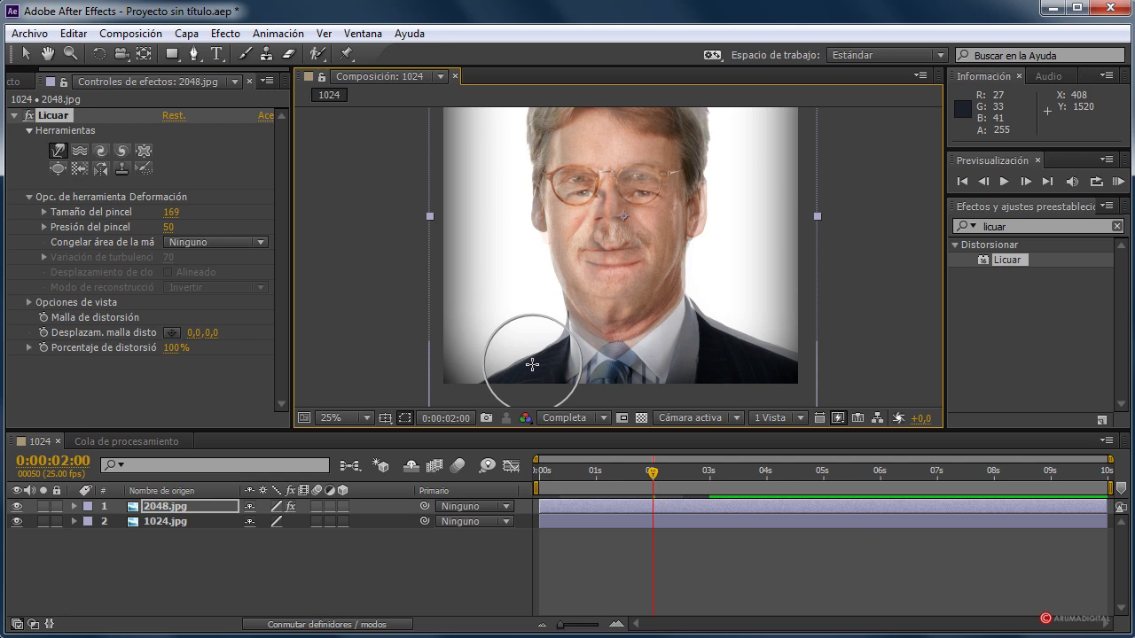
pyautogui.moveTo(569, 296)
pyautogui.mouseDown()
pyautogui.moveTo(575, 311)
pyautogui.moveTo(543, 308)
pyautogui.moveTo(590, 259)
pyautogui.moveTo(574, 256)
pyautogui.moveTo(588, 267)
pyautogui.moveTo(552, 286)
pyautogui.moveTo(559, 292)
pyautogui.moveTo(539, 250)
pyautogui.moveTo(537, 275)
pyautogui.mouseUp()
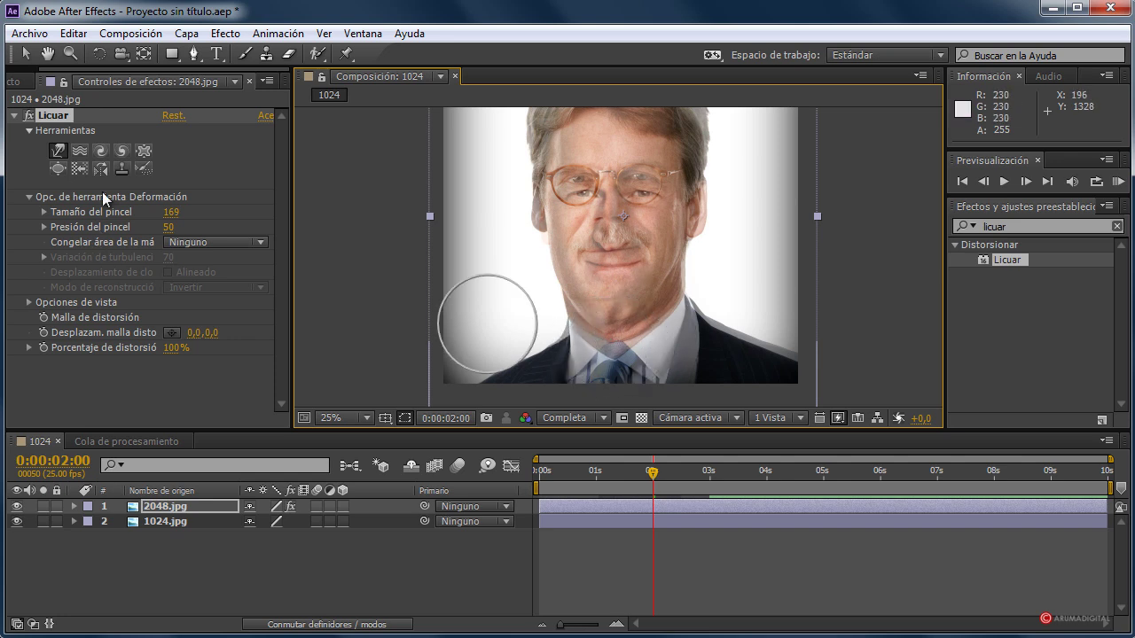
# Step: Enlarge the Licuar brush to 202 and warp the tie area and right-side neck and jaw towards the 1024.jpg portrait
pyautogui.moveTo(199, 212); pyautogui.dragTo(200, 212)
pyautogui.moveTo(617, 341)
pyautogui.mouseDown()
pyautogui.moveTo(616, 328)
pyautogui.moveTo(600, 362)
pyautogui.moveTo(606, 377)
pyautogui.moveTo(603, 354)
pyautogui.moveTo(558, 315)
pyautogui.moveTo(540, 329)
pyautogui.moveTo(565, 335)
pyautogui.mouseUp()
pyautogui.moveTo(750, 292)
pyautogui.mouseDown()
pyautogui.moveTo(669, 295)
pyautogui.moveTo(667, 311)
pyautogui.moveTo(697, 263)
pyautogui.moveTo(686, 268)
pyautogui.moveTo(705, 268)
pyautogui.moveTo(714, 222)
pyautogui.mouseUp()
pyautogui.moveTo(701, 268)
pyautogui.mouseDown()
pyautogui.moveTo(665, 183)
pyautogui.moveTo(721, 195)
pyautogui.moveTo(708, 195)
pyautogui.mouseUp()
# Step: Push the upper portrait's hair outward with the Licuar brush so its outline follows the 1024.jpg hair
pyautogui.moveTo(692, 152)
pyautogui.mouseDown()
pyautogui.moveTo(730, 159)
pyautogui.moveTo(721, 200)
pyautogui.moveTo(529, 278)
pyautogui.moveTo(673, 298)
pyautogui.moveTo(604, 205)
pyautogui.moveTo(702, 286)
pyautogui.moveTo(704, 270)
pyautogui.mouseUp()
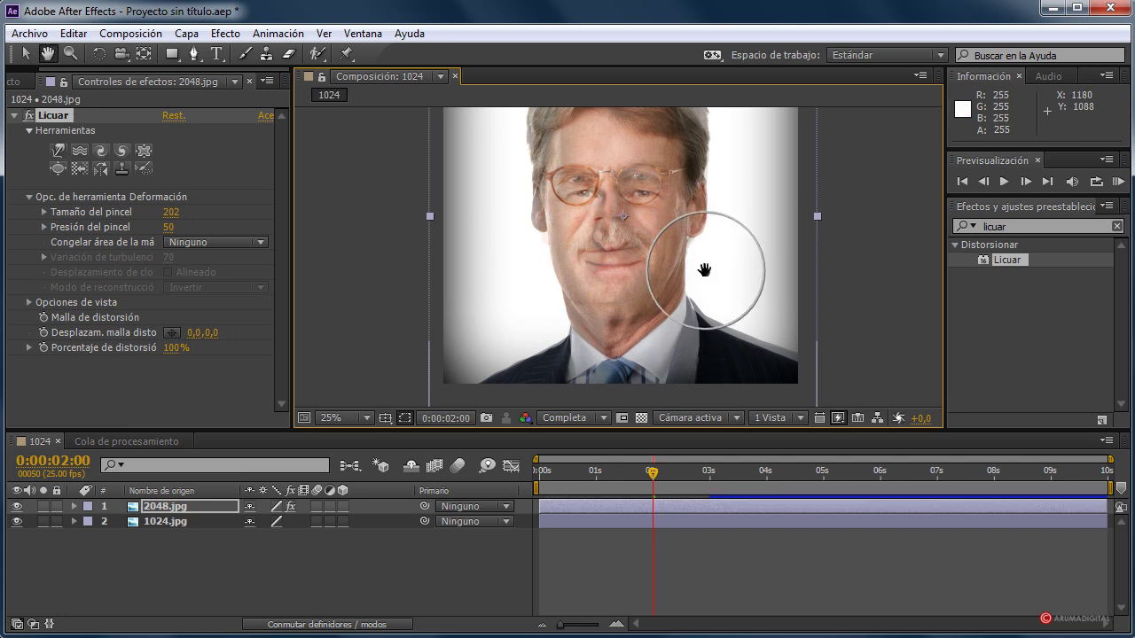
pyautogui.moveTo(694, 175); pyautogui.dragTo(690, 255)
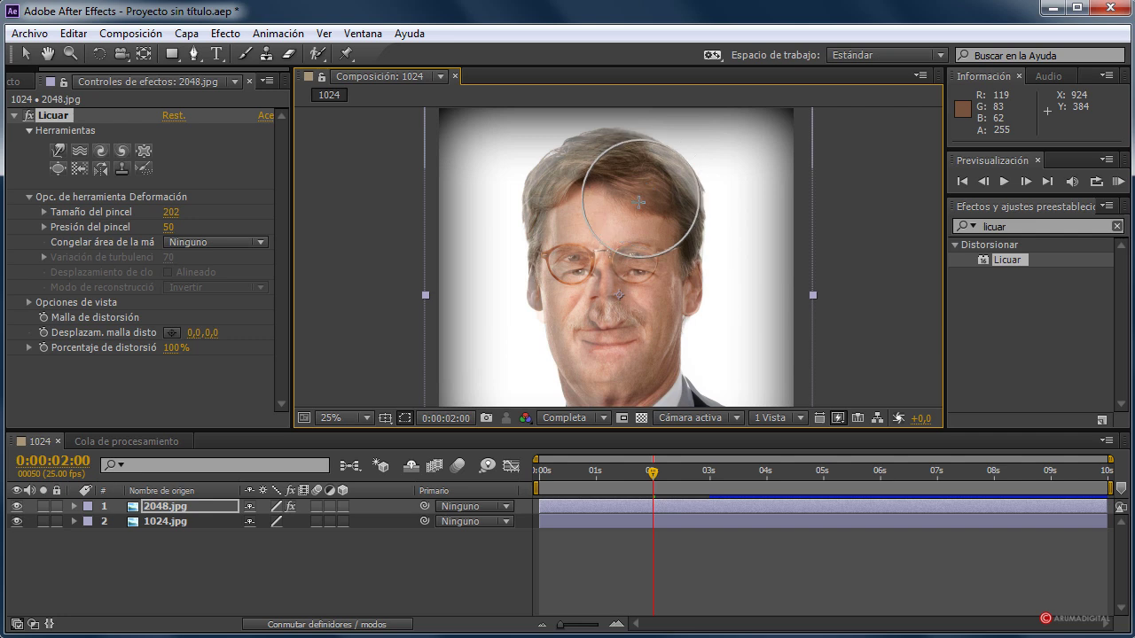
pyautogui.moveTo(659, 185); pyautogui.dragTo(698, 157)
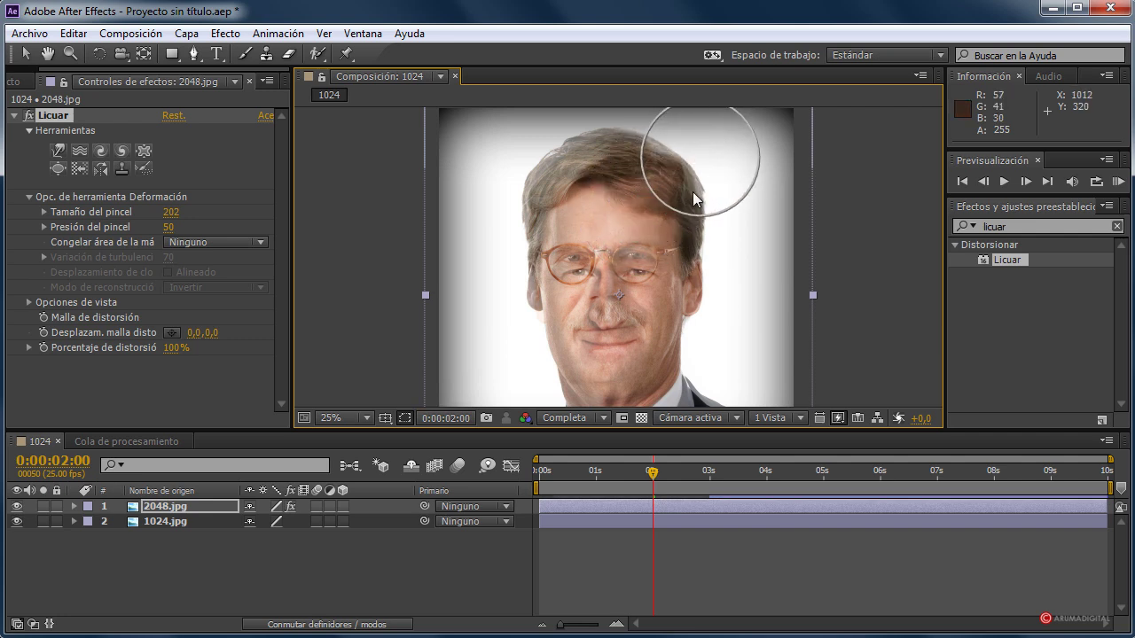
pyautogui.moveTo(655, 148); pyautogui.dragTo(657, 148)
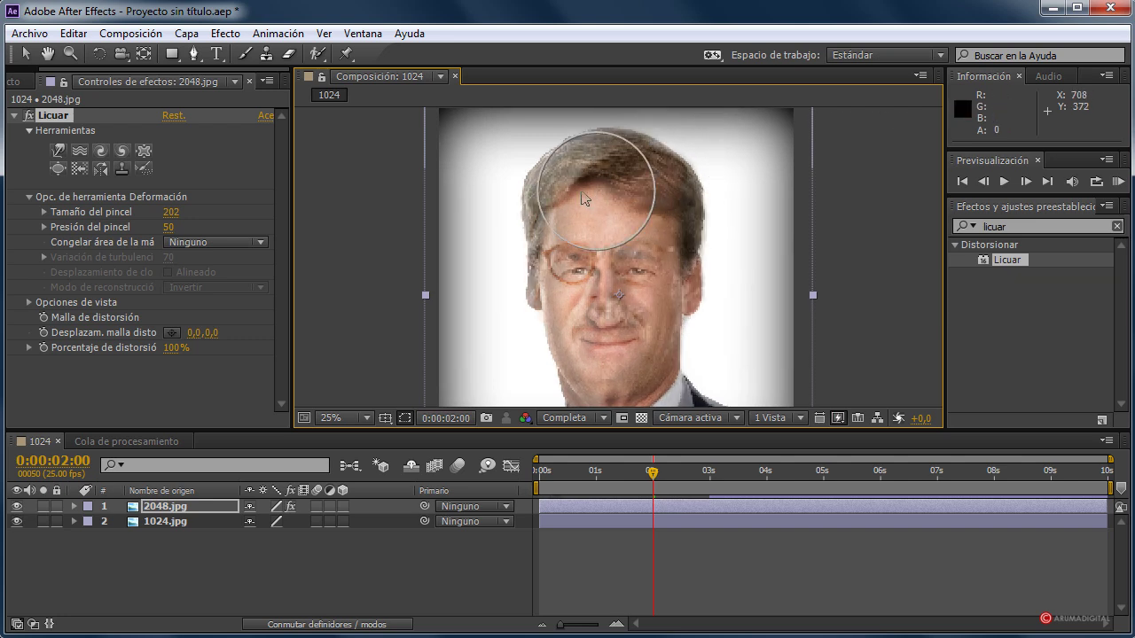
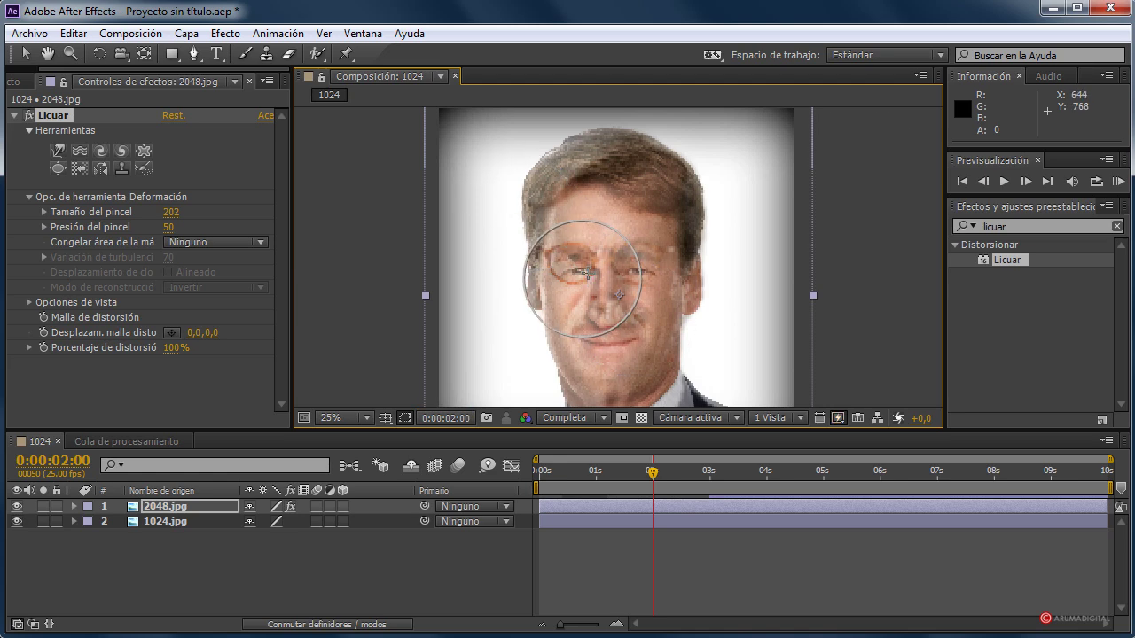
# Step: Warp both eyes and the glasses of the 2048.jpg portrait downward until they coincide with the eyes beneath
pyautogui.scroll(2, 709, 286)
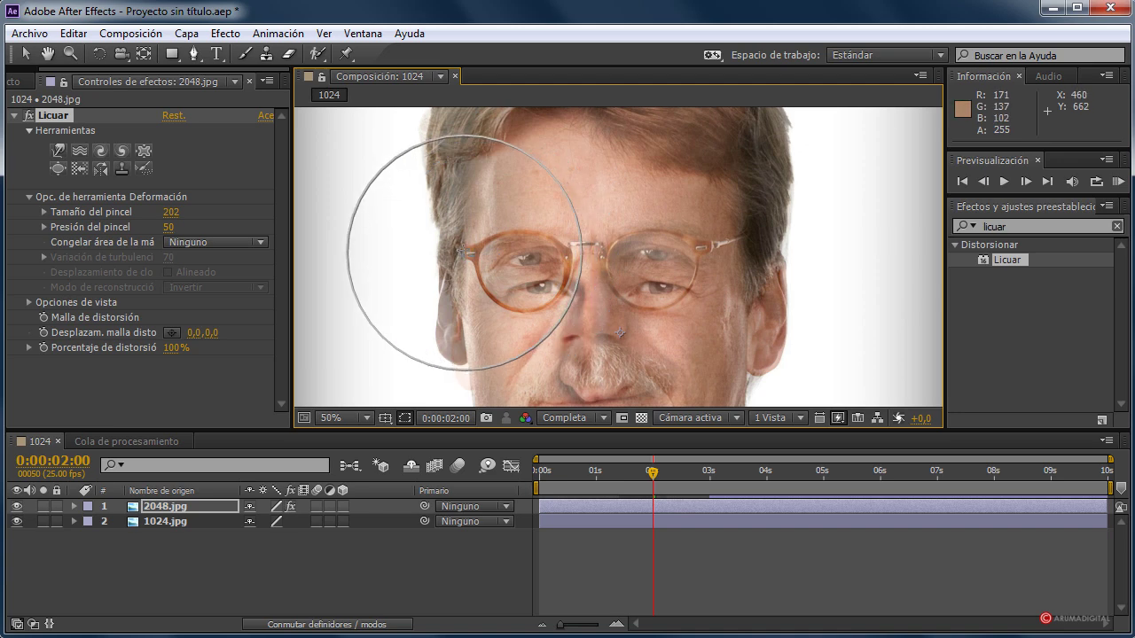
pyautogui.moveTo(462, 255); pyautogui.dragTo(474, 292)
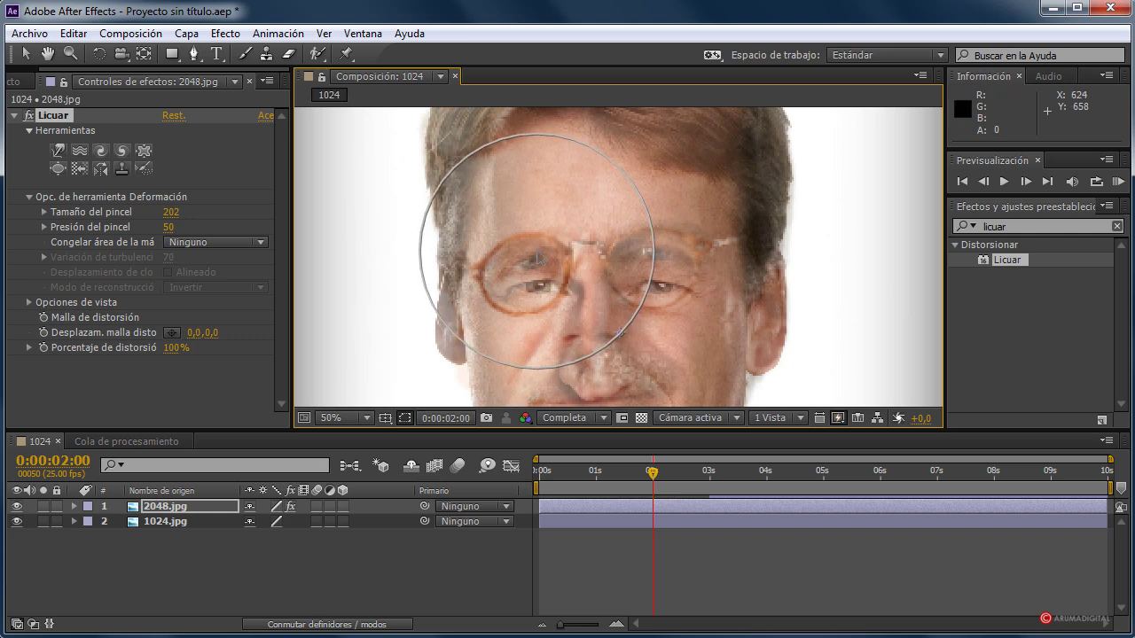
pyautogui.moveTo(537, 258)
pyautogui.mouseDown()
pyautogui.moveTo(544, 282)
pyautogui.moveTo(565, 266)
pyautogui.moveTo(577, 296)
pyautogui.moveTo(502, 264)
pyautogui.moveTo(577, 246)
pyautogui.moveTo(611, 251)
pyautogui.moveTo(620, 292)
pyautogui.moveTo(660, 287)
pyautogui.mouseUp()
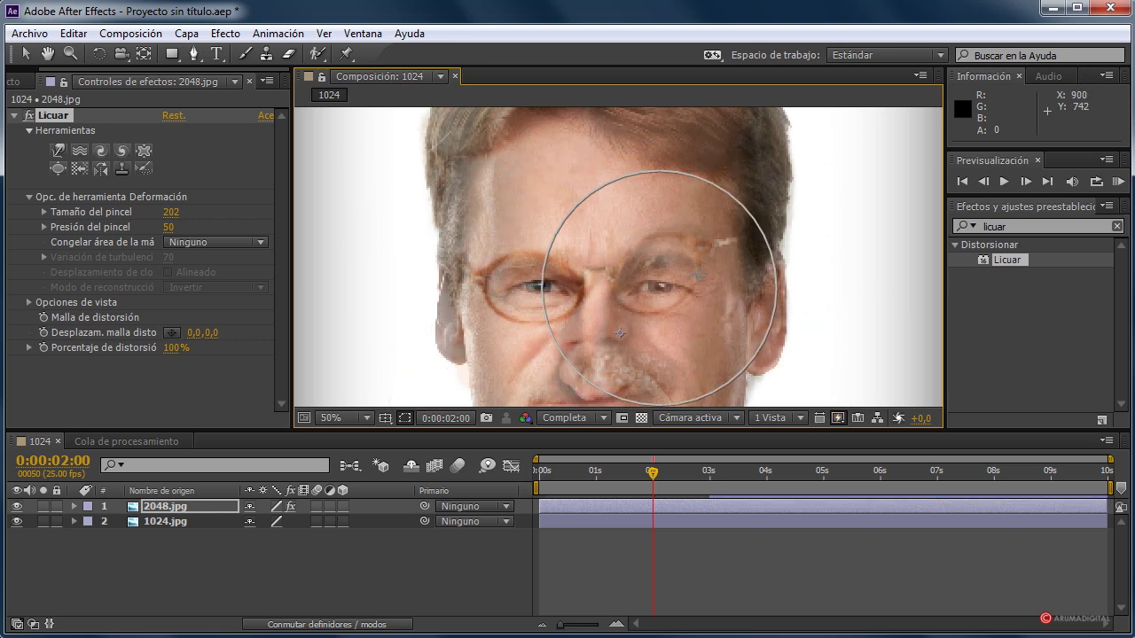
pyautogui.moveTo(691, 225)
pyautogui.mouseDown()
pyautogui.moveTo(691, 276)
pyautogui.moveTo(713, 300)
pyautogui.mouseUp()
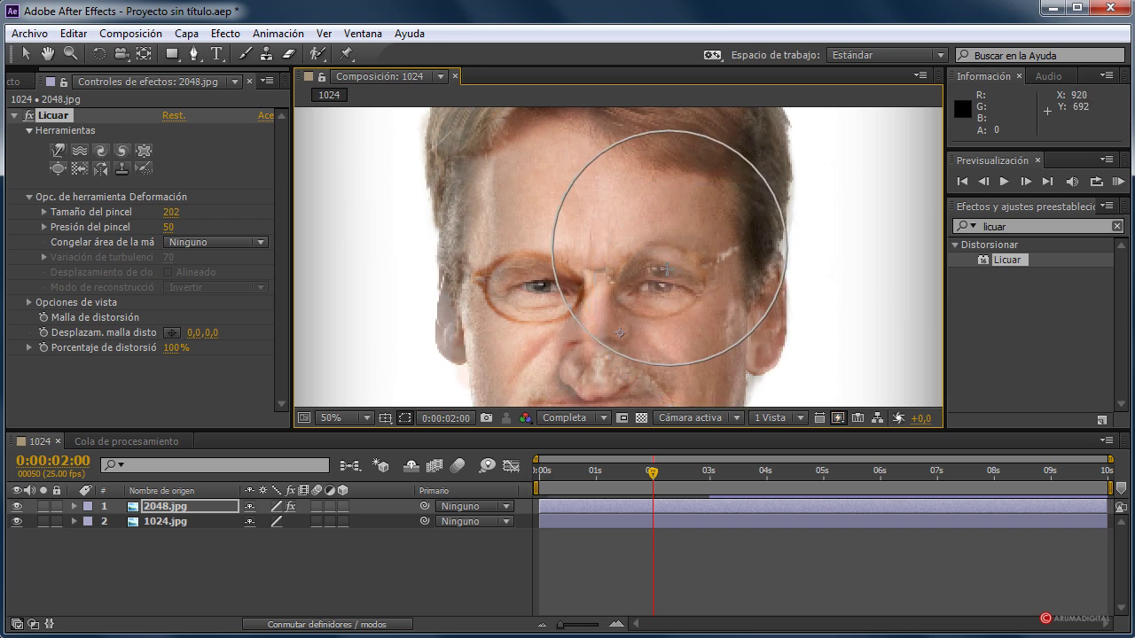
pyautogui.moveTo(669, 248); pyautogui.dragTo(670, 330)
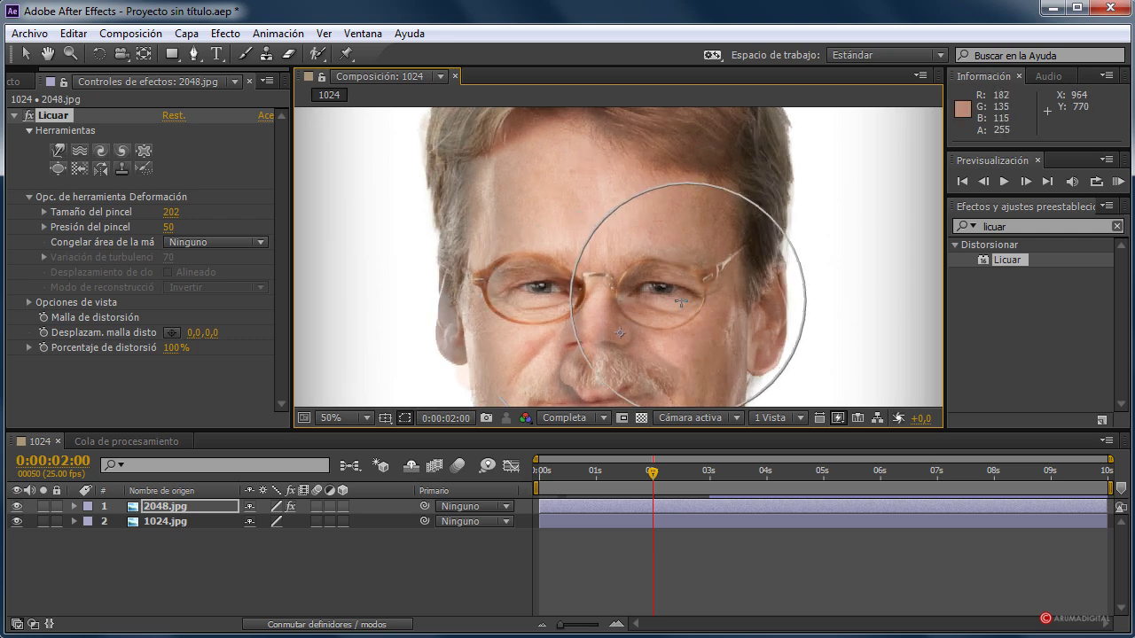
# Step: Warp the right-side brow, left-side ear, nose and right-side cheek of the 2048.jpg portrait towards the face beneath
pyautogui.moveTo(603, 314); pyautogui.dragTo(603, 246)
pyautogui.moveTo(681, 205); pyautogui.dragTo(656, 224)
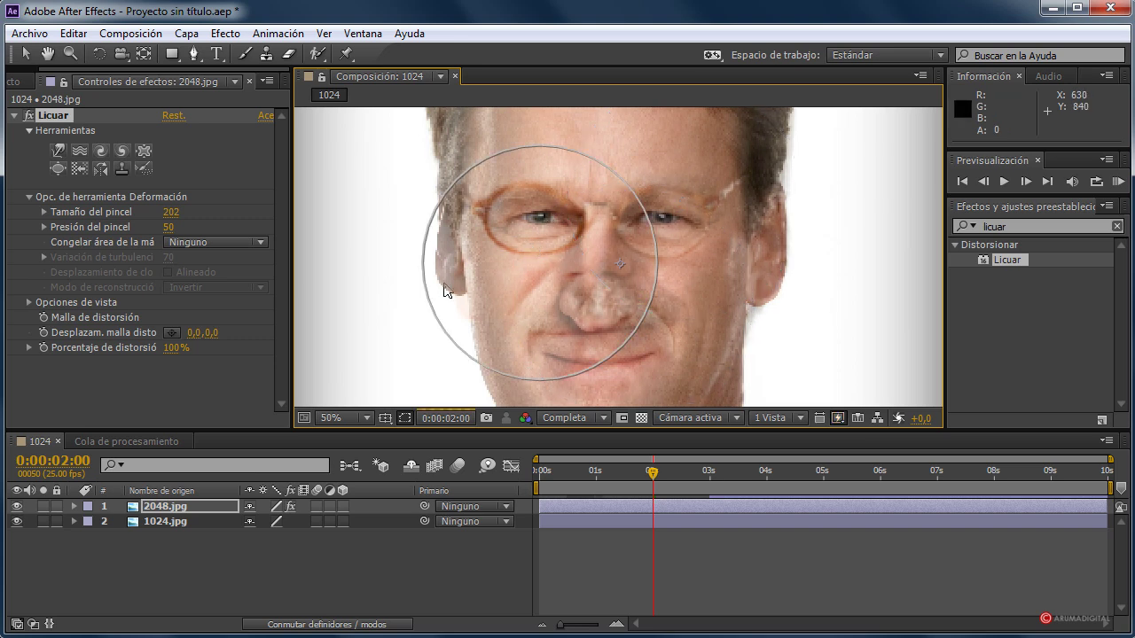
pyautogui.moveTo(452, 258)
pyautogui.mouseDown()
pyautogui.moveTo(450, 281)
pyautogui.moveTo(433, 284)
pyautogui.moveTo(450, 282)
pyautogui.mouseUp()
pyautogui.moveTo(577, 264)
pyautogui.mouseDown()
pyautogui.moveTo(544, 268)
pyautogui.moveTo(594, 301)
pyautogui.moveTo(594, 319)
pyautogui.moveTo(594, 292)
pyautogui.mouseUp()
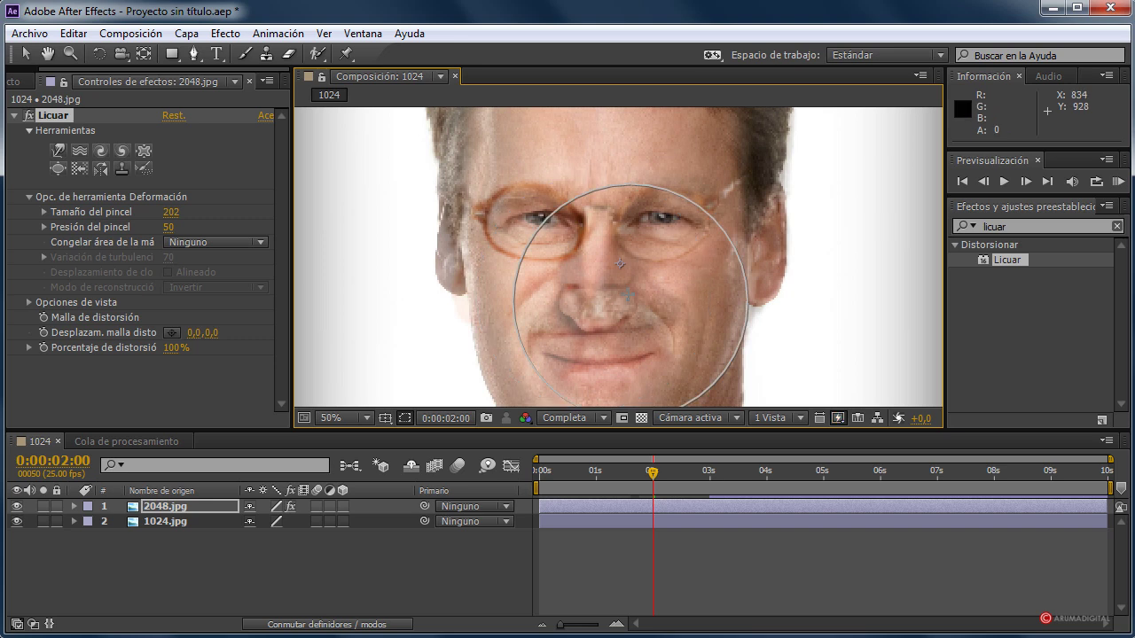
pyautogui.moveTo(690, 263); pyautogui.dragTo(698, 273)
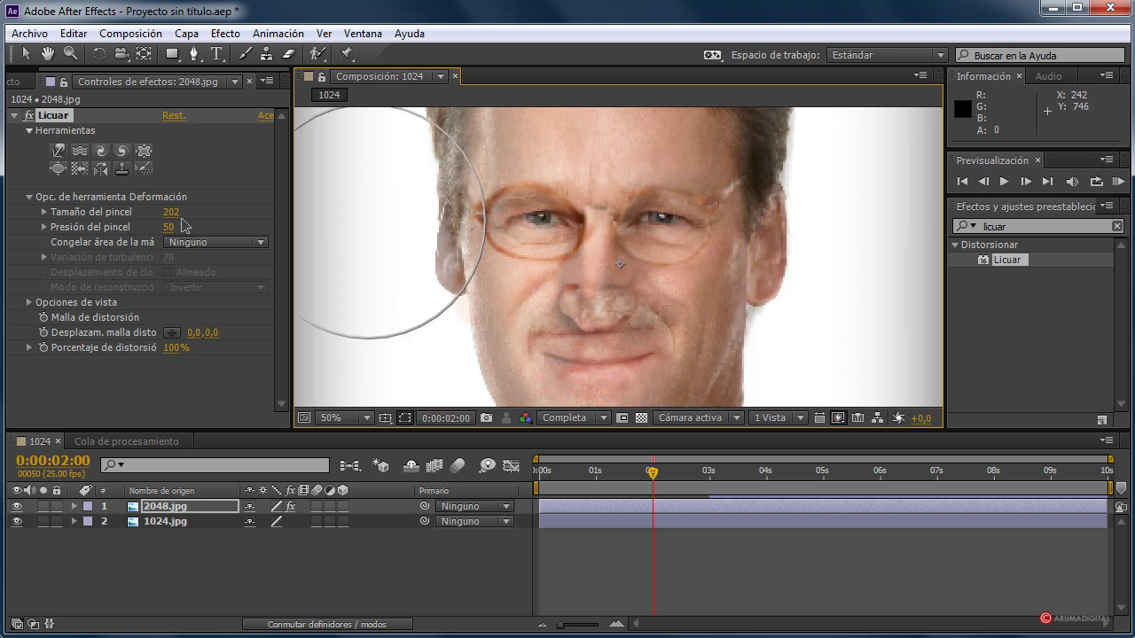
# Step: Undo the latest warp strokes, then reshape the nose and mouth with the Licuar brush reduced to 127
pyautogui.hotkey('ctrl', 'z')
pyautogui.moveTo(171, 214)
pyautogui.mouseDown()
pyautogui.moveTo(124, 213)
pyautogui.moveTo(135, 213)
pyautogui.mouseUp()
pyautogui.hotkey('ctrl', 'z')
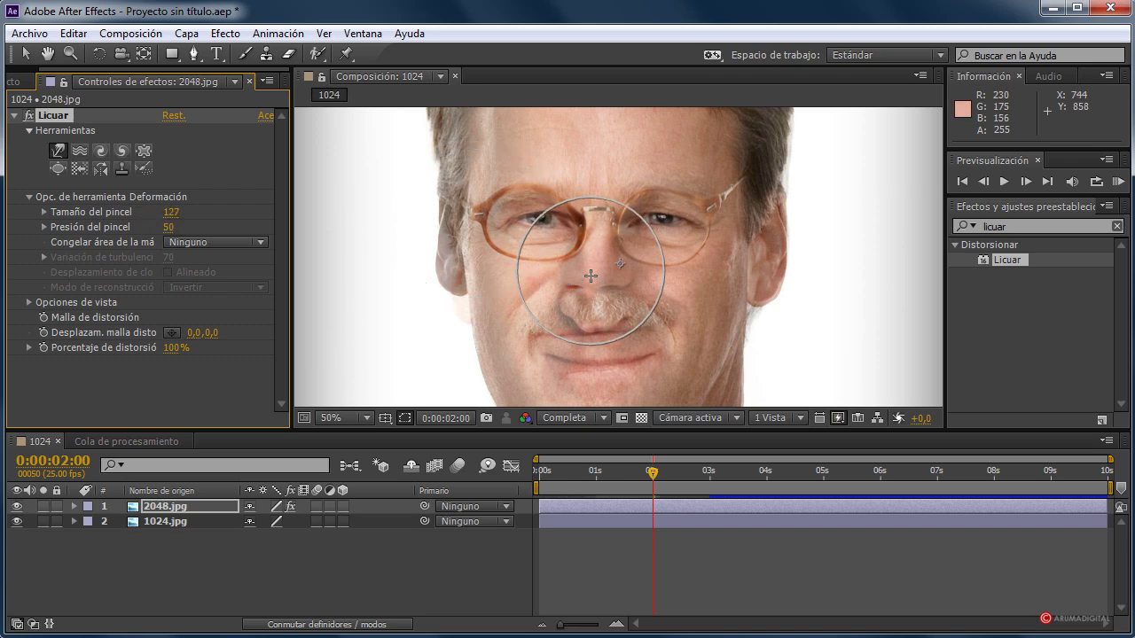
pyautogui.moveTo(590, 275)
pyautogui.mouseDown()
pyautogui.moveTo(593, 351)
pyautogui.moveTo(617, 299)
pyautogui.moveTo(628, 339)
pyautogui.moveTo(585, 310)
pyautogui.moveTo(570, 332)
pyautogui.moveTo(554, 303)
pyautogui.moveTo(552, 319)
pyautogui.moveTo(616, 311)
pyautogui.moveTo(624, 322)
pyautogui.moveTo(660, 302)
pyautogui.moveTo(648, 313)
pyautogui.moveTo(525, 300)
pyautogui.moveTo(518, 332)
pyautogui.moveTo(541, 355)
pyautogui.moveTo(515, 346)
pyautogui.moveTo(525, 359)
pyautogui.moveTo(556, 304)
pyautogui.mouseUp()
pyautogui.moveTo(632, 343)
pyautogui.mouseDown()
pyautogui.moveTo(582, 349)
pyautogui.moveTo(585, 371)
pyautogui.moveTo(630, 342)
pyautogui.moveTo(640, 369)
pyautogui.moveTo(665, 333)
pyautogui.moveTo(662, 359)
pyautogui.moveTo(692, 322)
pyautogui.moveTo(669, 354)
pyautogui.mouseUp()
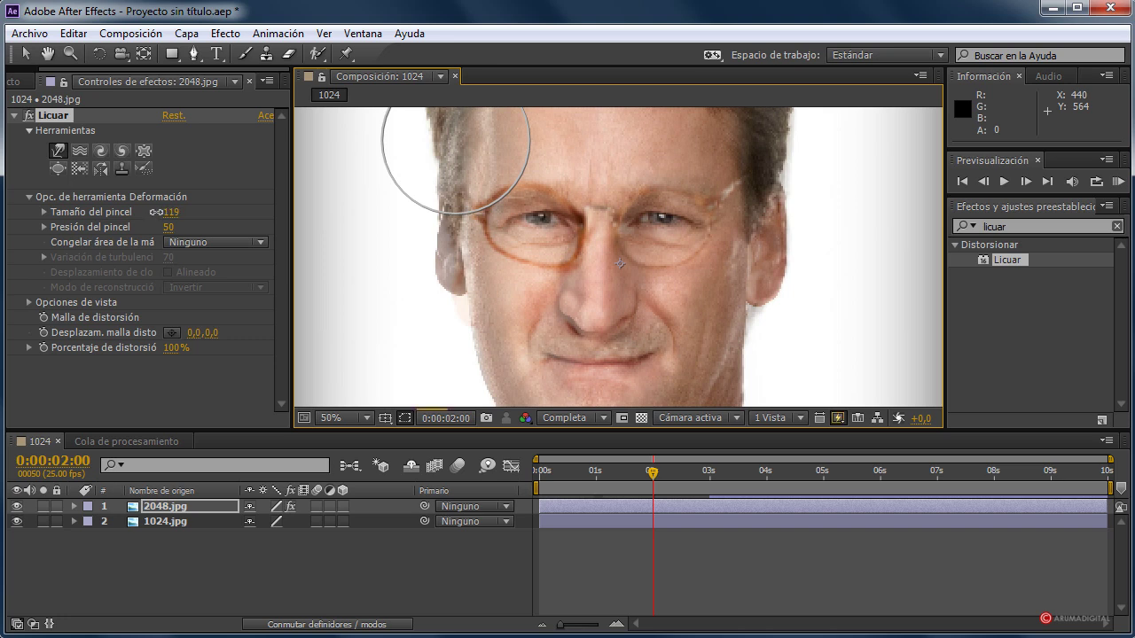
# Step: Reduce the Licuar brush size to 79 and refine the nose tip and the upper rim of the left-side lens
pyautogui.moveTo(156, 212); pyautogui.dragTo(139, 212)
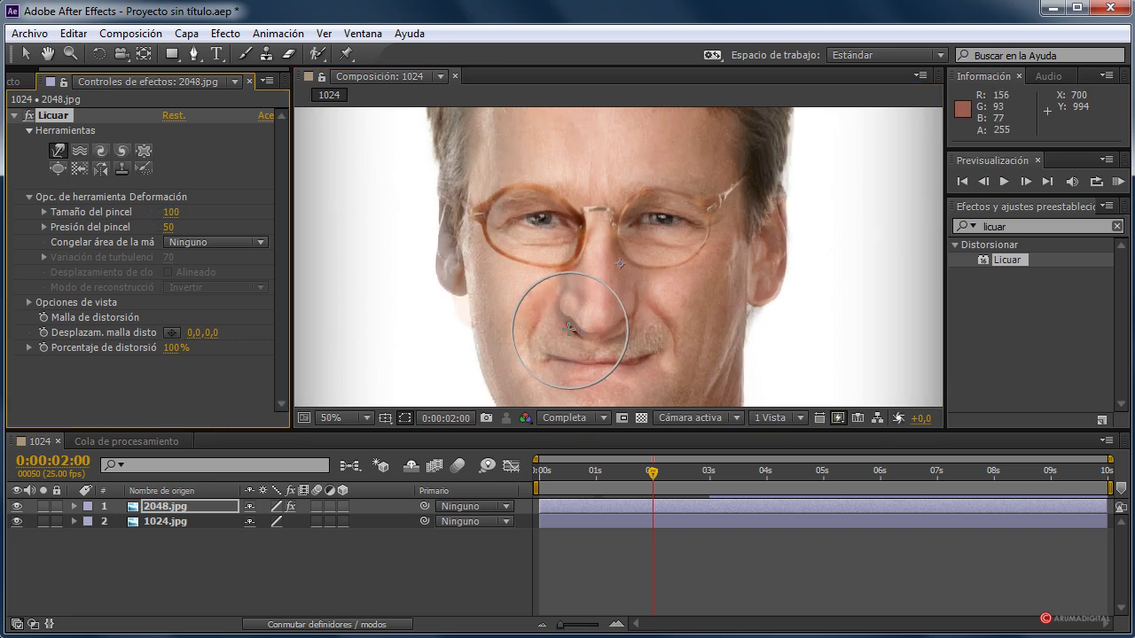
pyautogui.moveTo(167, 211); pyautogui.dragTo(152, 212)
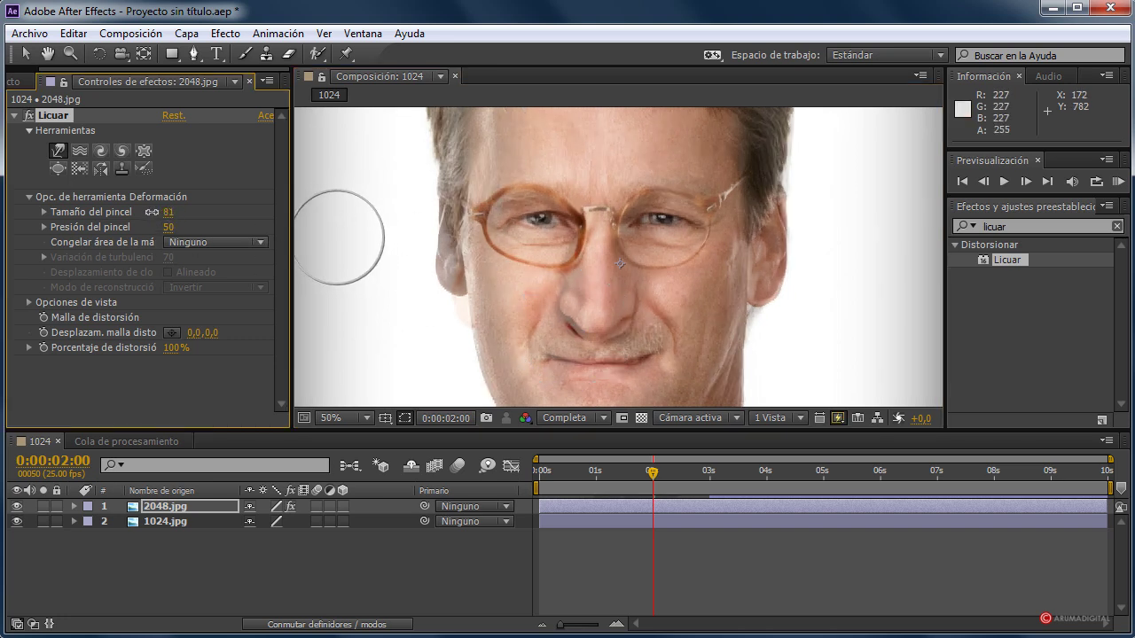
pyautogui.moveTo(582, 320)
pyautogui.mouseDown()
pyautogui.moveTo(588, 304)
pyautogui.moveTo(584, 315)
pyautogui.moveTo(621, 321)
pyautogui.mouseUp()
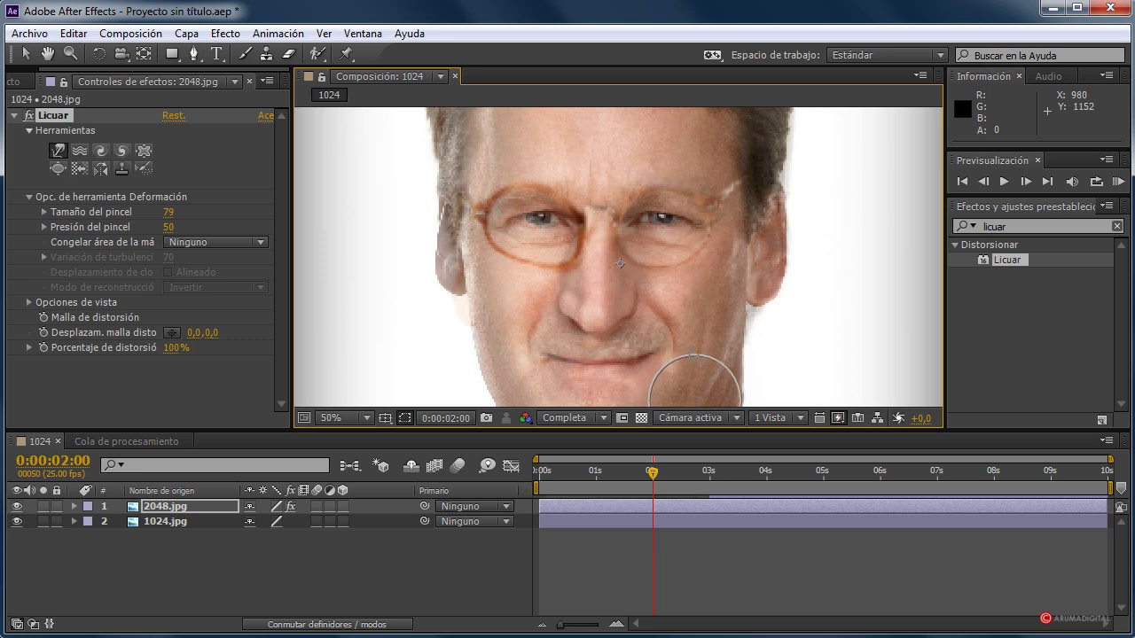
pyautogui.moveTo(501, 186)
pyautogui.mouseDown()
pyautogui.moveTo(524, 249)
pyautogui.moveTo(559, 258)
pyautogui.moveTo(555, 240)
pyautogui.moveTo(573, 256)
pyautogui.moveTo(562, 252)
pyautogui.moveTo(569, 195)
pyautogui.moveTo(604, 189)
pyautogui.mouseUp()
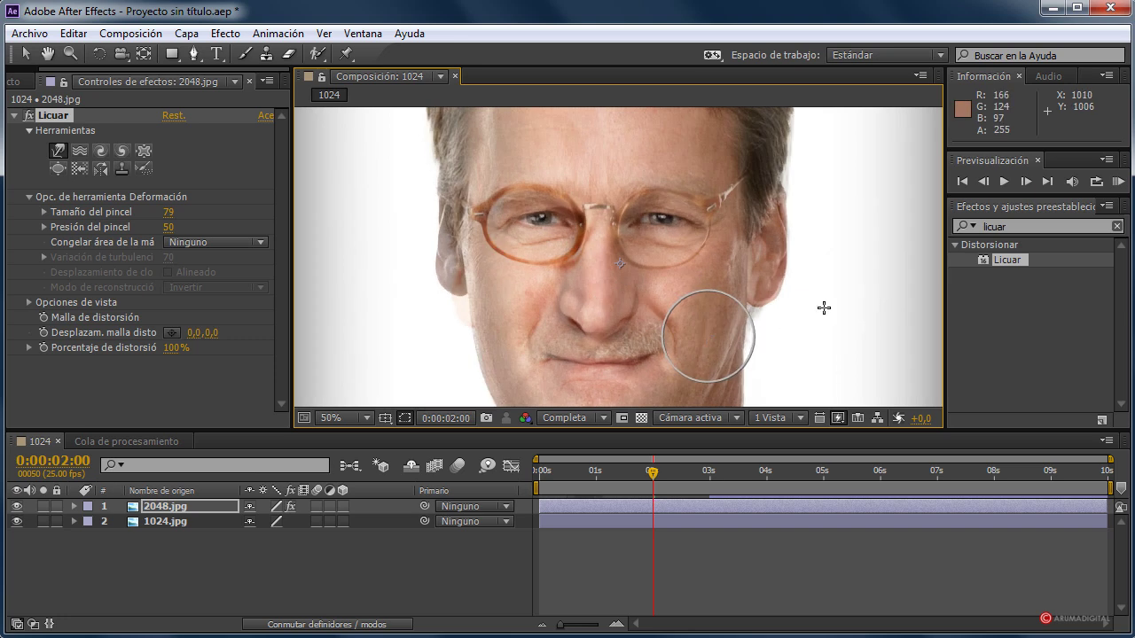
# Step: Fine-tune the left-side shoulder and jacket edge near the collar with the Licuar brush to match the lower portrait
pyautogui.moveTo(644, 310)
pyautogui.mouseDown()
pyautogui.moveTo(650, 298)
pyautogui.moveTo(621, 323)
pyautogui.moveTo(558, 240)
pyautogui.moveTo(548, 206)
pyautogui.mouseUp()
pyautogui.moveTo(610, 318); pyautogui.dragTo(553, 267)
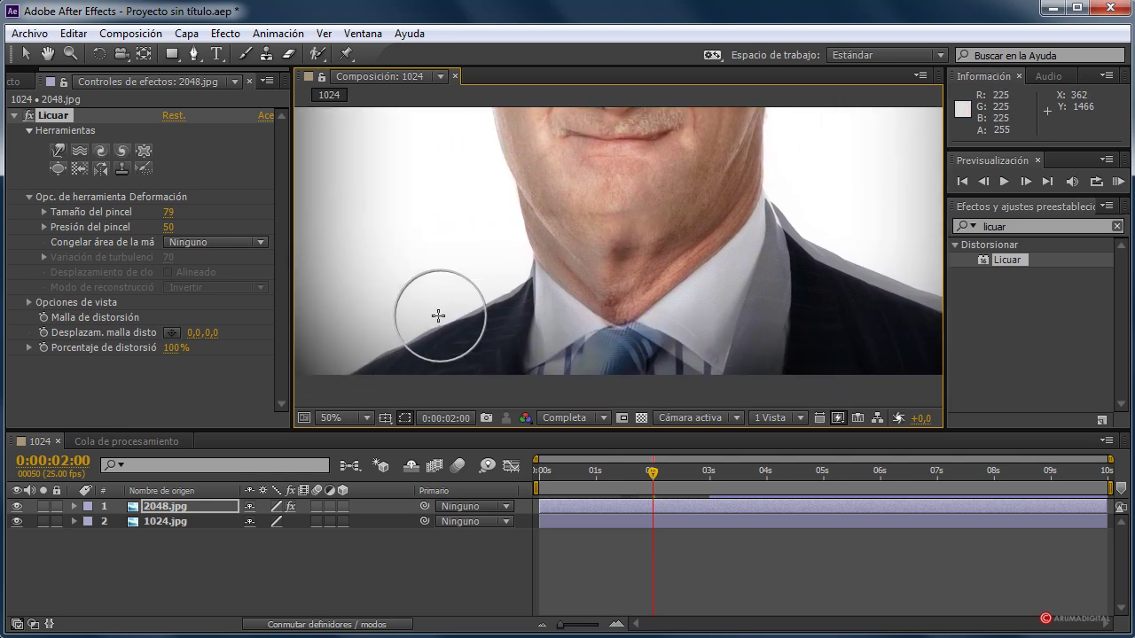
pyautogui.moveTo(438, 316)
pyautogui.mouseDown()
pyautogui.moveTo(418, 316)
pyautogui.moveTo(427, 325)
pyautogui.mouseUp()
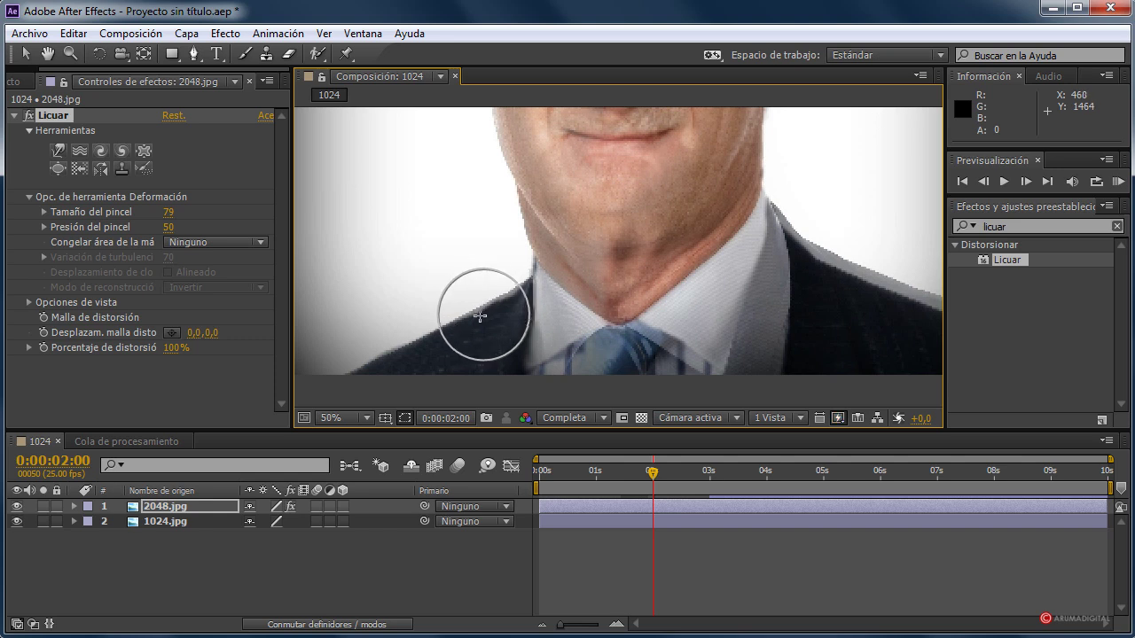
pyautogui.moveTo(478, 315); pyautogui.dragTo(515, 294)
# Step: Warp the right-side collar and shoulder line onto the jacket beneath, enlarging the Licuar brush to 104 for the final shoulder strokes
pyautogui.moveTo(785, 286); pyautogui.dragTo(631, 292)
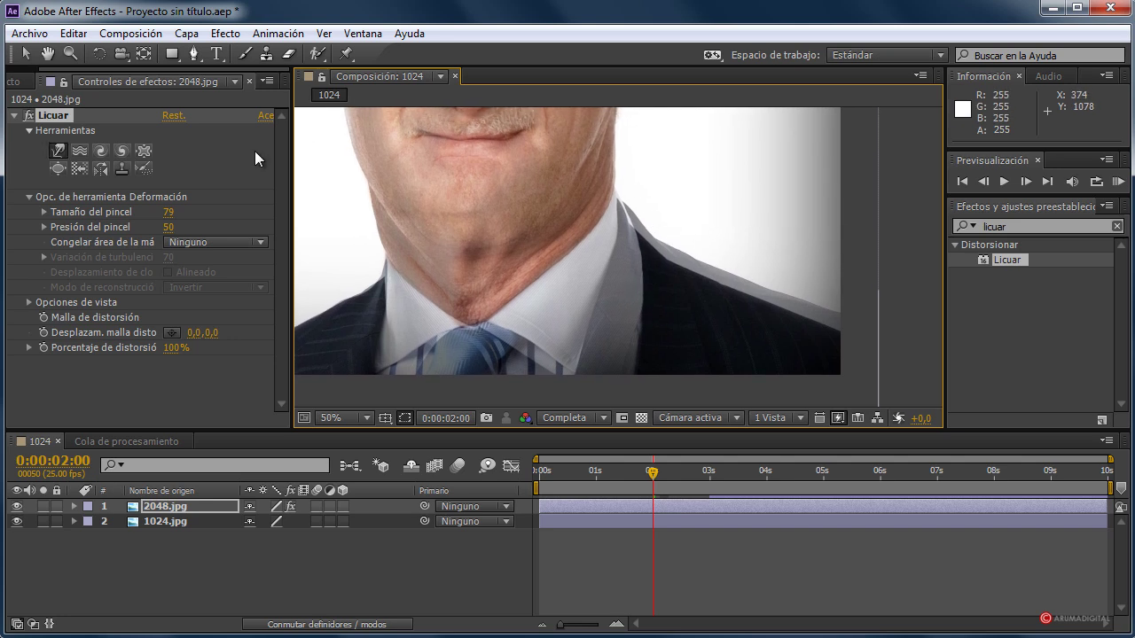
pyautogui.moveTo(657, 234)
pyautogui.mouseDown()
pyautogui.moveTo(644, 210)
pyautogui.moveTo(624, 213)
pyautogui.mouseUp()
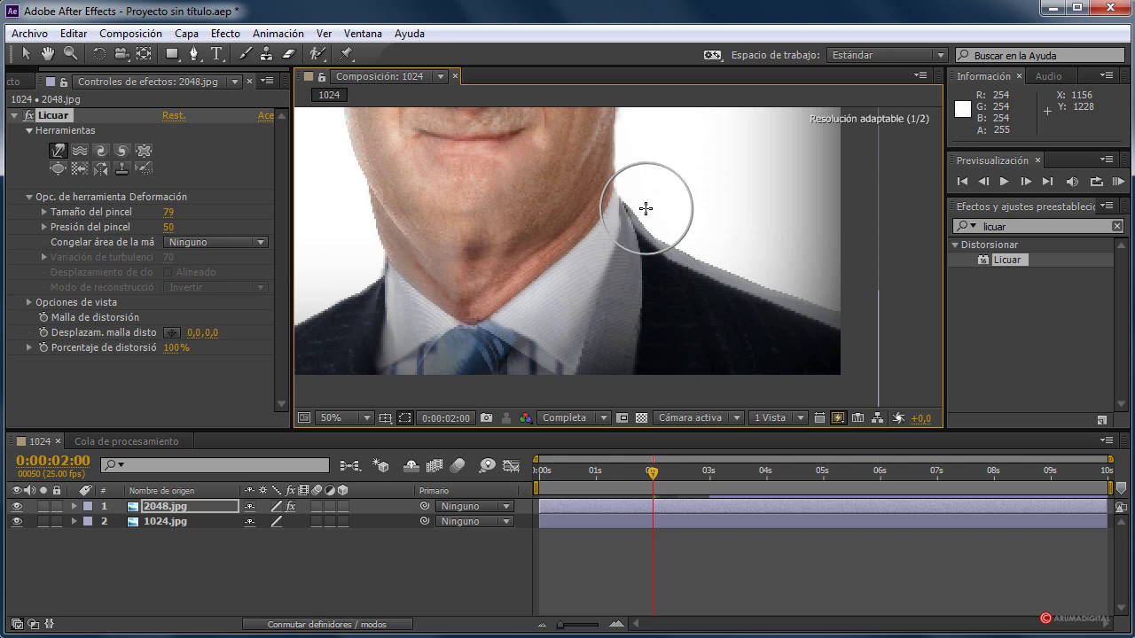
pyautogui.moveTo(657, 253)
pyautogui.mouseDown()
pyautogui.moveTo(693, 268)
pyautogui.moveTo(705, 258)
pyautogui.moveTo(717, 289)
pyautogui.moveTo(754, 269)
pyautogui.moveTo(759, 304)
pyautogui.moveTo(791, 289)
pyautogui.moveTo(797, 307)
pyautogui.moveTo(817, 294)
pyautogui.moveTo(828, 331)
pyautogui.mouseUp()
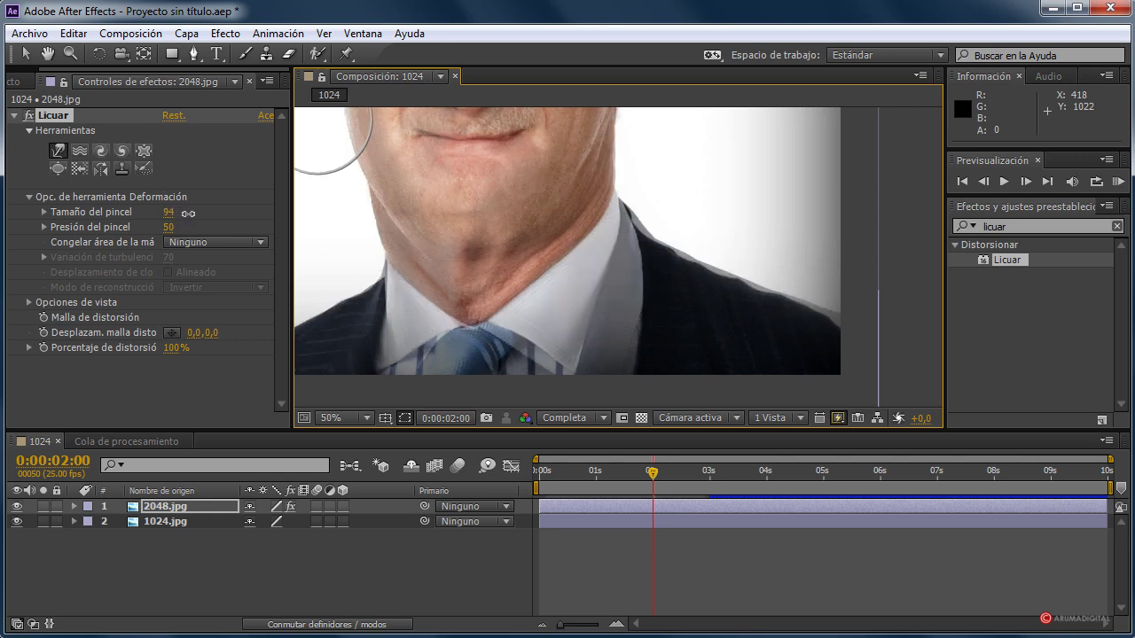
pyautogui.moveTo(187, 212); pyautogui.dragTo(197, 216)
pyautogui.moveTo(843, 310)
pyautogui.mouseDown()
pyautogui.moveTo(754, 301)
pyautogui.moveTo(758, 291)
pyautogui.moveTo(682, 259)
pyautogui.mouseUp()
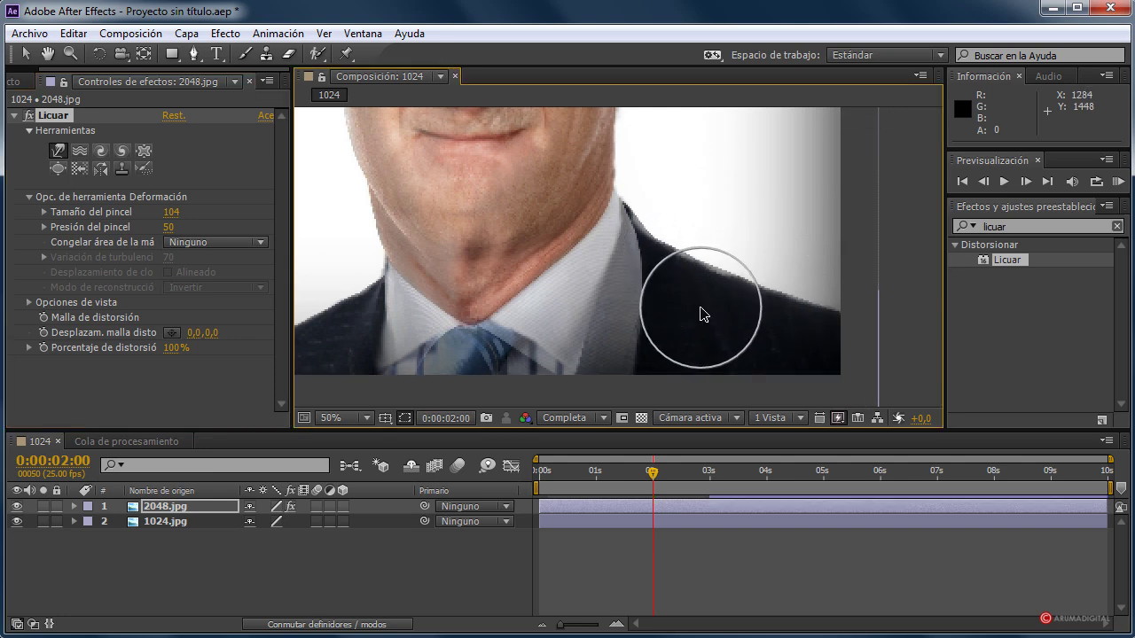
# Step: Push the right-side shirt collar outward onto the jacket edge with the Licuar brush to match the lower portrait's collar
pyautogui.moveTo(701, 314)
pyautogui.mouseDown()
pyautogui.moveTo(684, 278)
pyautogui.moveTo(615, 216)
pyautogui.moveTo(643, 230)
pyautogui.mouseUp()
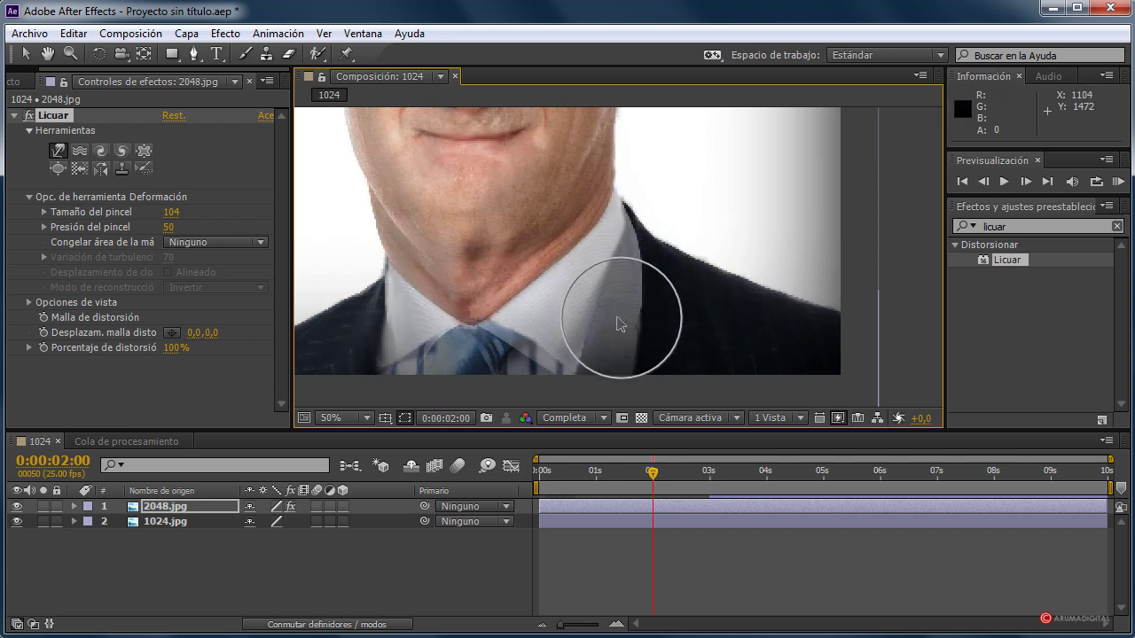
pyautogui.moveTo(638, 330)
pyautogui.mouseDown()
pyautogui.moveTo(609, 317)
pyautogui.moveTo(626, 328)
pyautogui.moveTo(562, 342)
pyautogui.moveTo(567, 355)
pyautogui.moveTo(687, 376)
pyautogui.mouseUp()
pyautogui.moveTo(600, 328); pyautogui.dragTo(657, 333)
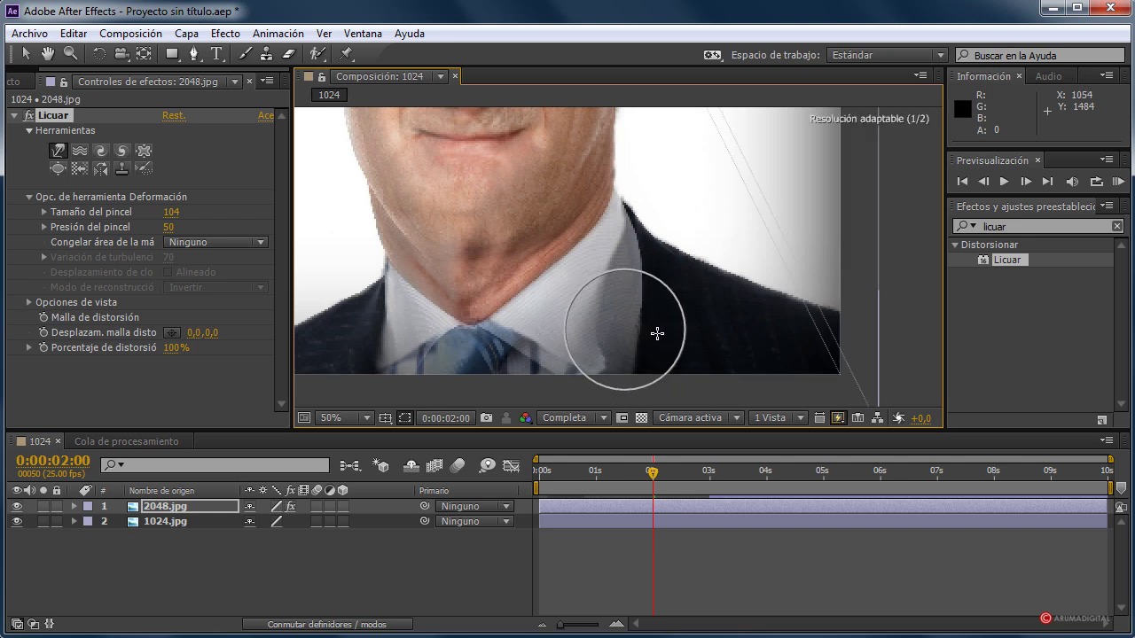
pyautogui.moveTo(614, 292); pyautogui.dragTo(654, 291)
pyautogui.moveTo(634, 268)
pyautogui.mouseDown()
pyautogui.moveTo(615, 277)
pyautogui.moveTo(673, 275)
pyautogui.moveTo(608, 329)
pyautogui.moveTo(628, 343)
pyautogui.moveTo(623, 332)
pyautogui.moveTo(532, 347)
pyautogui.moveTo(473, 373)
pyautogui.moveTo(469, 392)
pyautogui.moveTo(380, 322)
pyautogui.moveTo(418, 347)
pyautogui.moveTo(405, 342)
pyautogui.mouseUp()
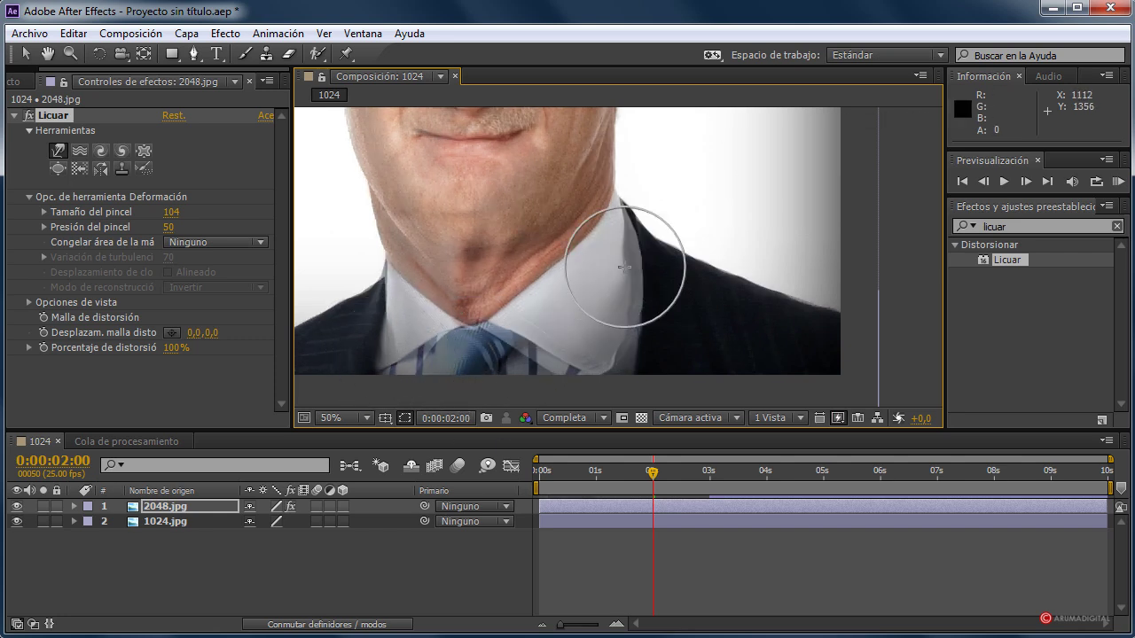
pyautogui.scroll(1, 624, 266)
pyautogui.scroll(-1, 579, 287)
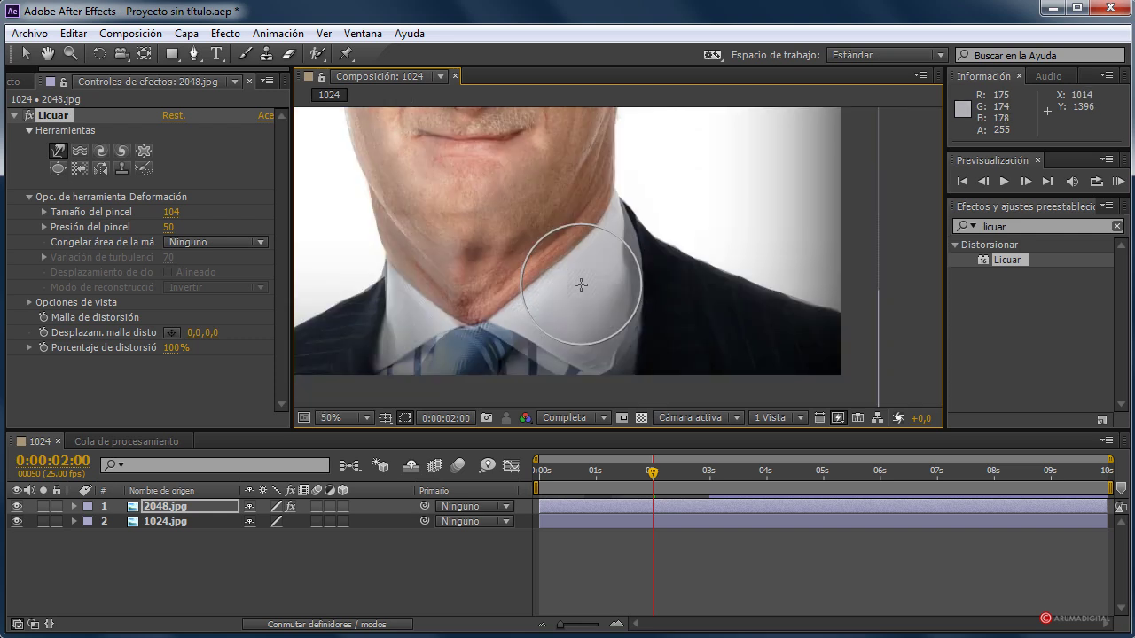
# Step: Refine the chin and mouth with small Licuar warp strokes to align them with the lower portrait
pyautogui.moveTo(470, 206)
pyautogui.mouseDown()
pyautogui.moveTo(473, 268)
pyautogui.moveTo(506, 198)
pyautogui.moveTo(522, 228)
pyautogui.moveTo(443, 203)
pyautogui.moveTo(431, 215)
pyautogui.moveTo(457, 229)
pyautogui.moveTo(482, 208)
pyautogui.moveTo(489, 215)
pyautogui.moveTo(446, 229)
pyautogui.moveTo(455, 216)
pyautogui.moveTo(481, 216)
pyautogui.mouseUp()
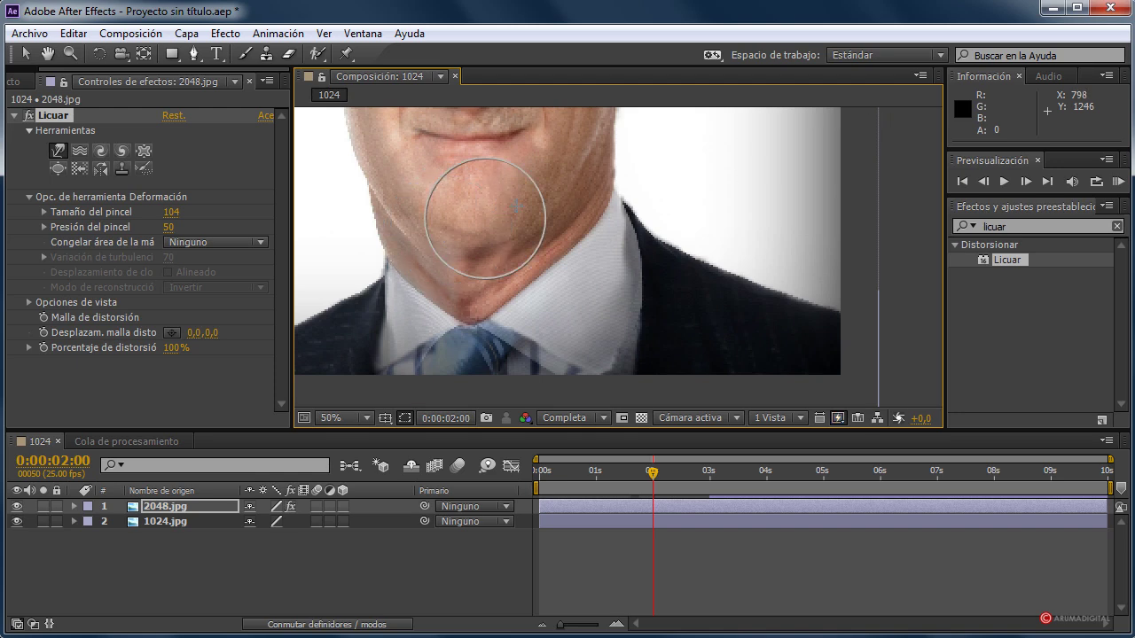
pyautogui.scroll(7, 544, 198)
pyautogui.scroll(-10, 565, 211)
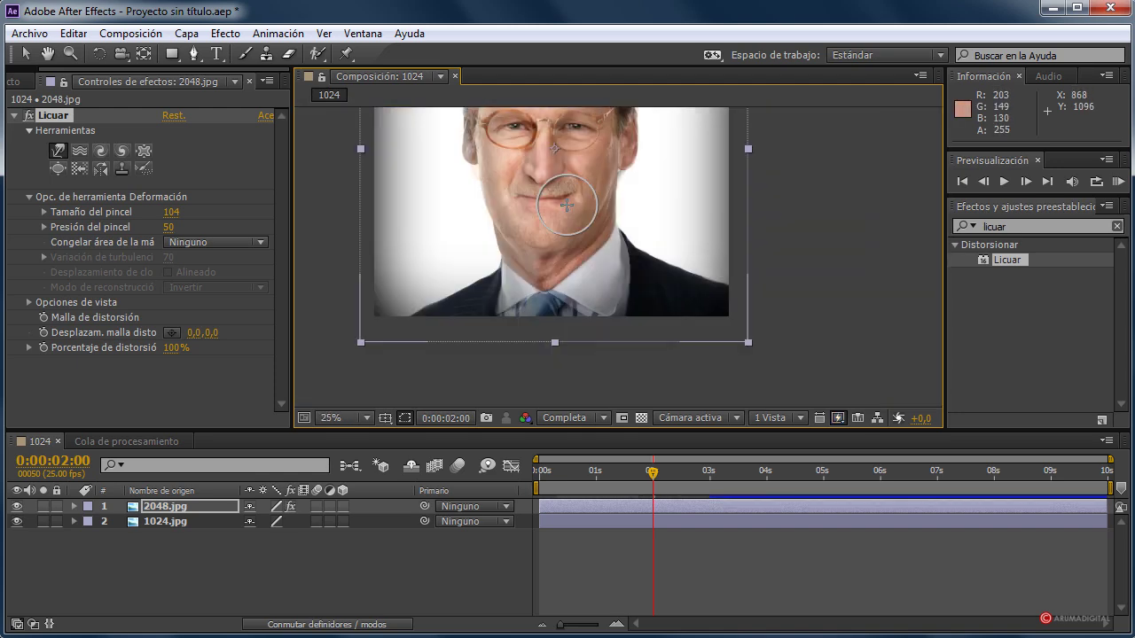
pyautogui.scroll(2, 566, 205)
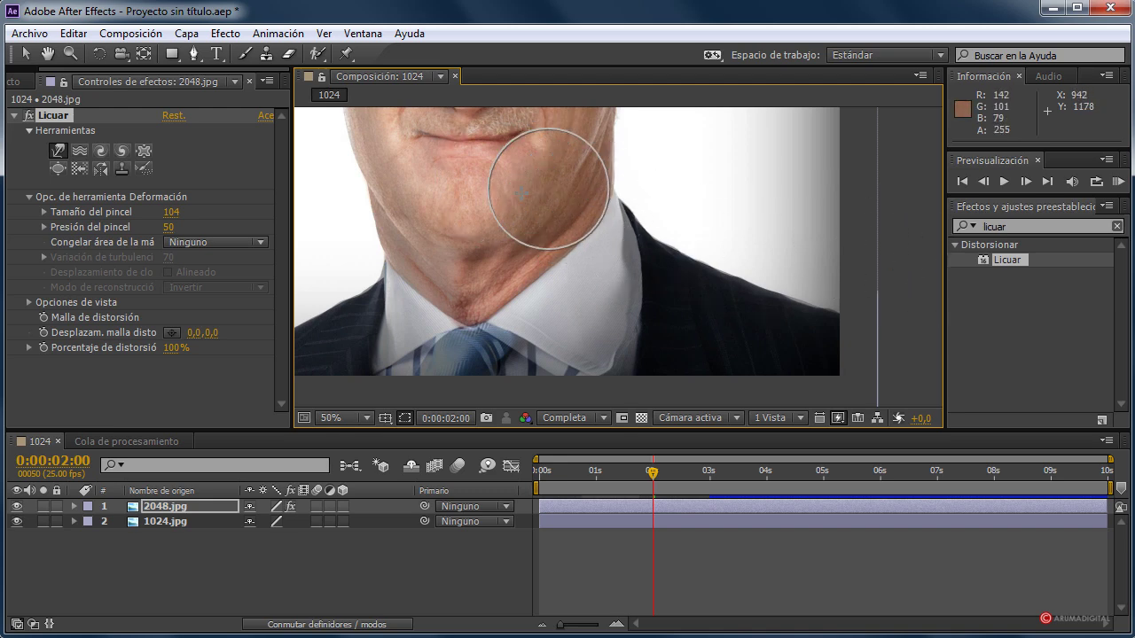
pyautogui.moveTo(523, 197); pyautogui.dragTo(603, 349)
pyautogui.moveTo(606, 262)
pyautogui.mouseDown()
pyautogui.moveTo(609, 295)
pyautogui.moveTo(597, 192)
pyautogui.moveTo(623, 314)
pyautogui.moveTo(610, 207)
pyautogui.mouseUp()
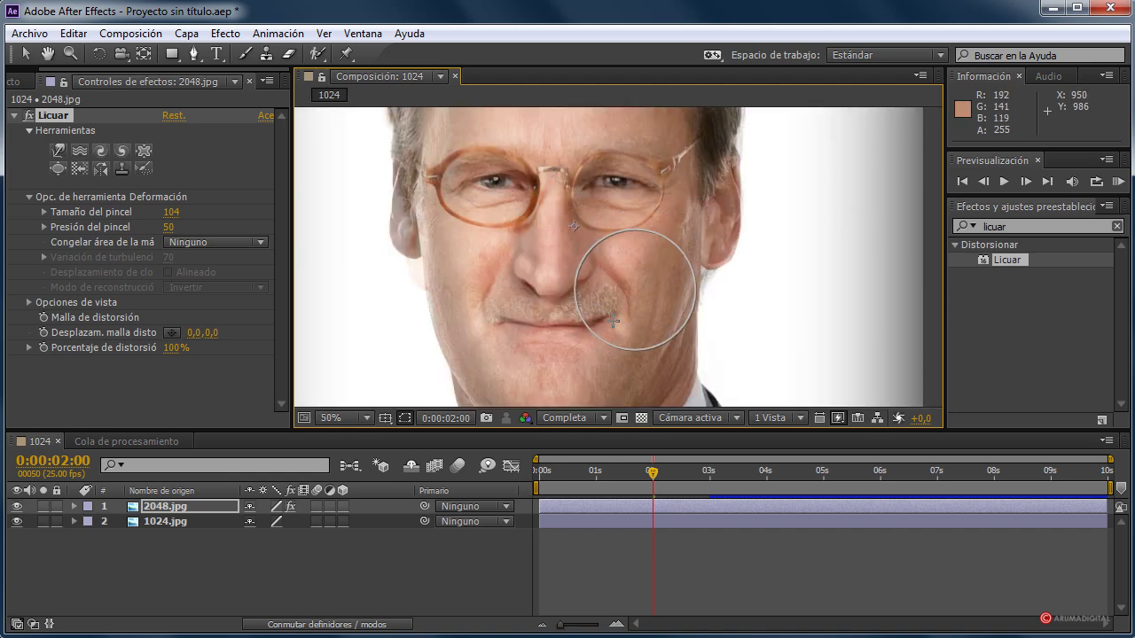
pyautogui.moveTo(564, 325); pyautogui.dragTo(566, 338)
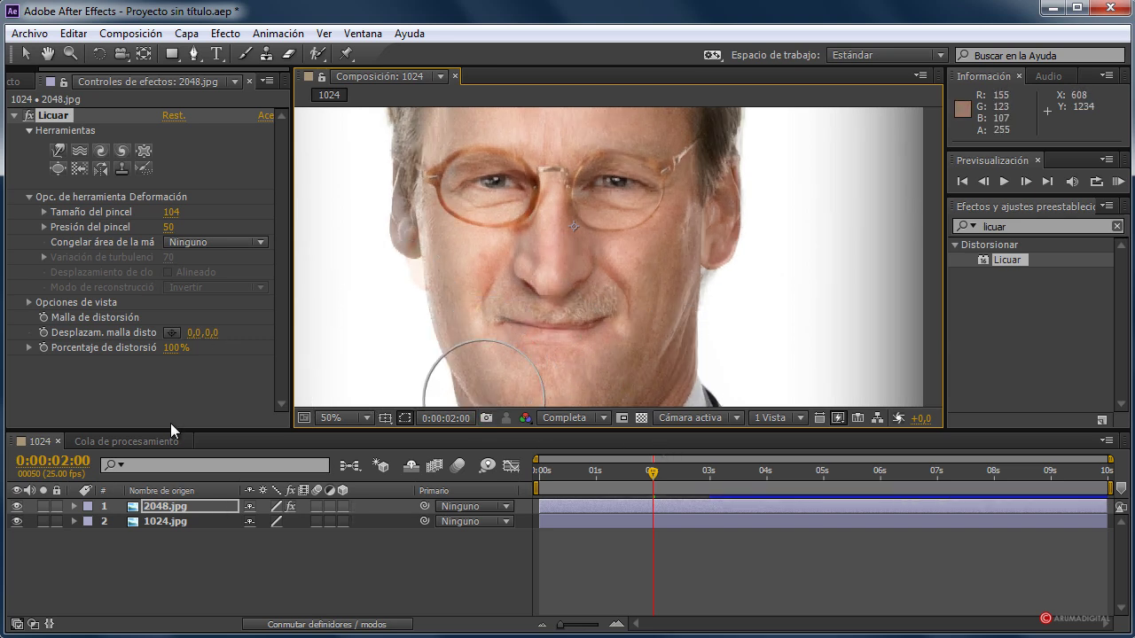
# Step: Set Licuar's distortion percentage to 0% and start keyframing it at 0:00:01:00
pyautogui.moveTo(658, 480)
pyautogui.mouseDown()
pyautogui.moveTo(546, 480)
pyautogui.moveTo(724, 479)
pyautogui.moveTo(505, 473)
pyautogui.mouseUp()
pyautogui.scroll(-1, 639, 269)
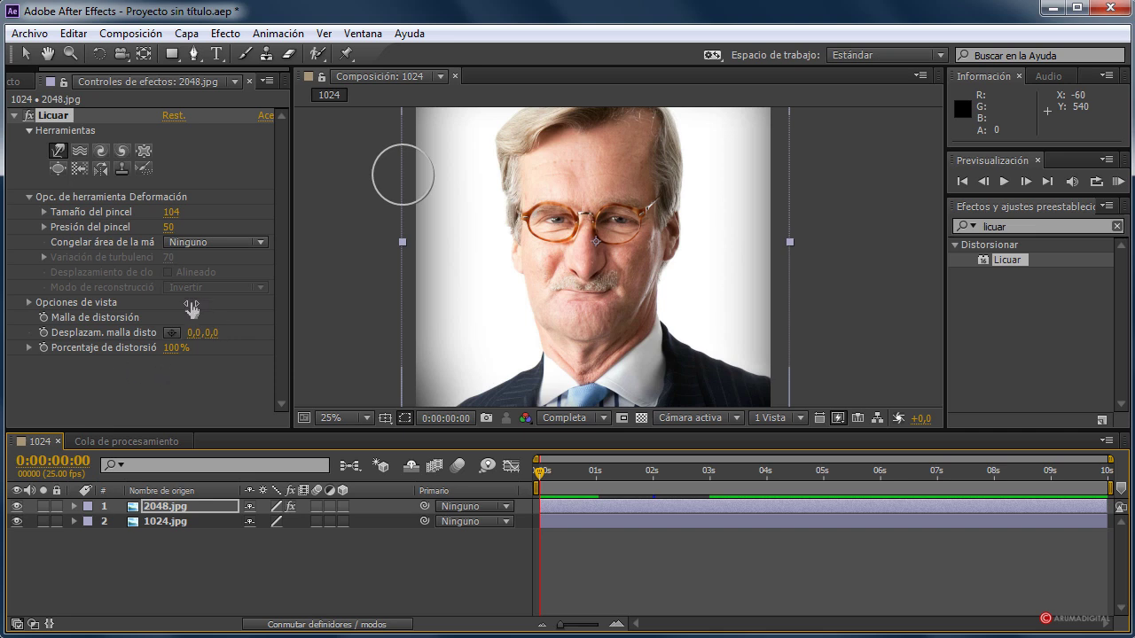
pyautogui.moveTo(150, 351); pyautogui.dragTo(72, 351)
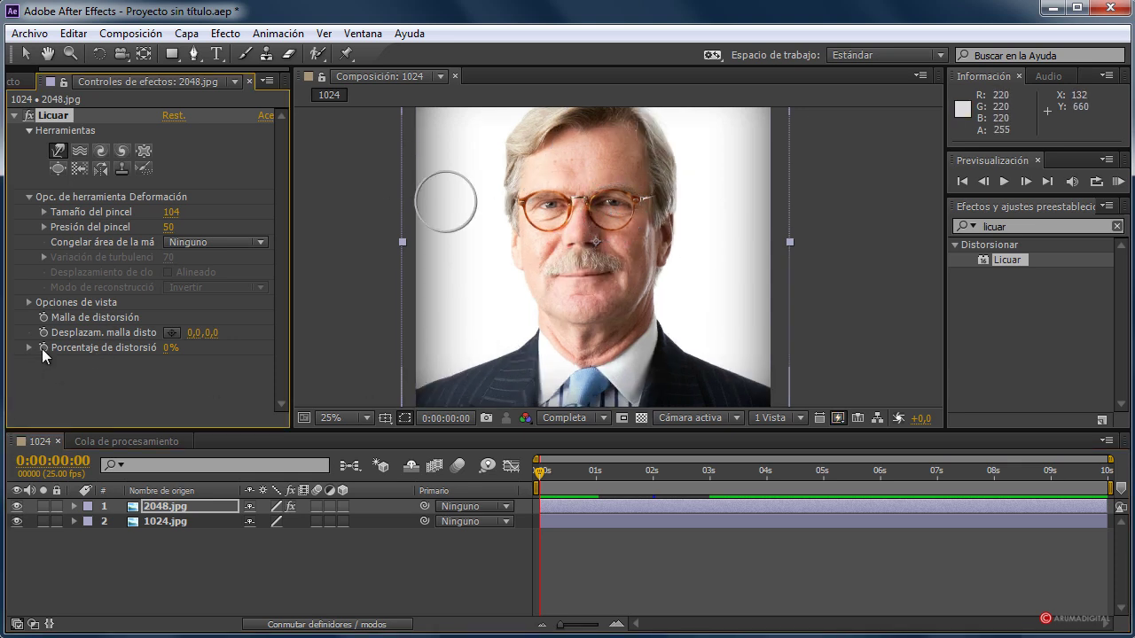
pyautogui.moveTo(542, 475); pyautogui.dragTo(599, 490)
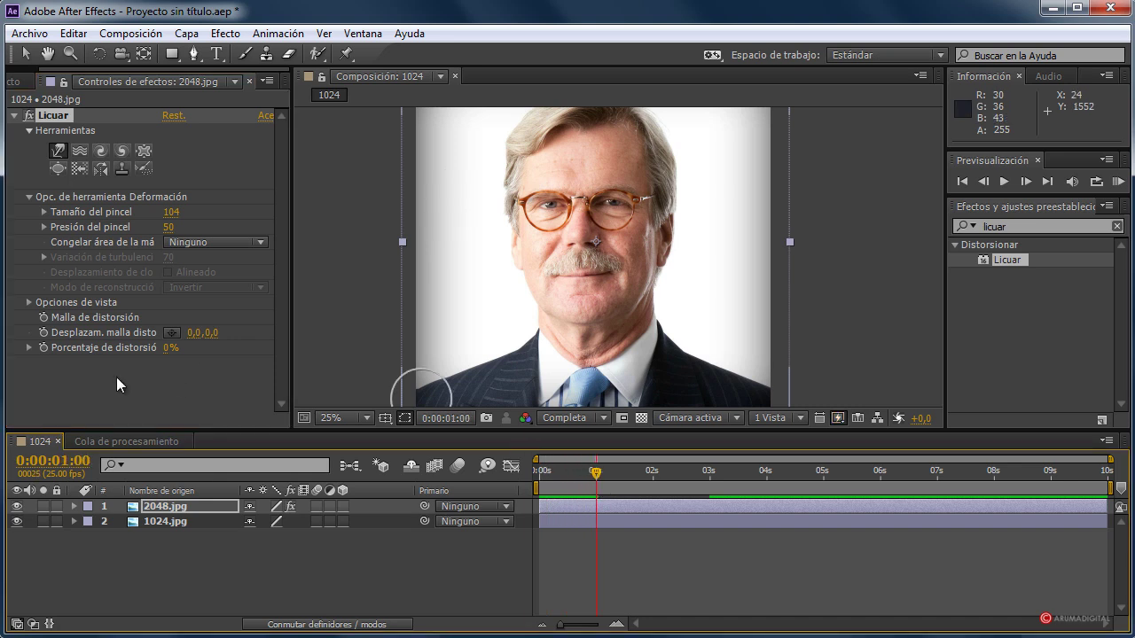
pyautogui.click(43, 348)
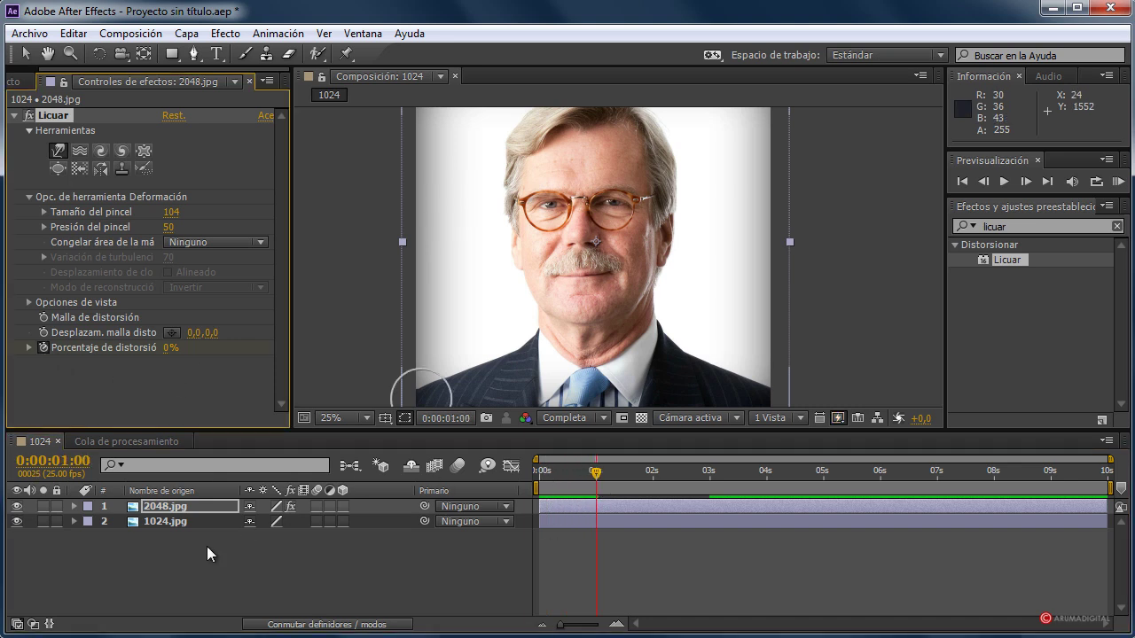
# Step: Keyframe Licuar's distortion percentage at 100% at 0:00:03:00, in line with the layer's second Opacidad keyframe
pyautogui.click(74, 506)
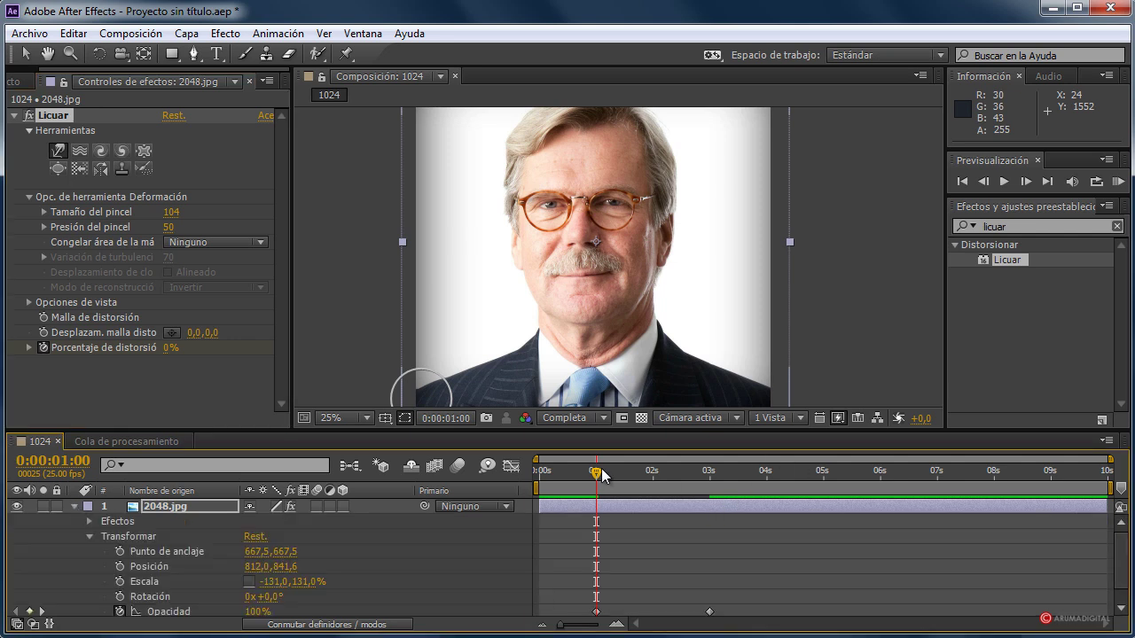
pyautogui.moveTo(601, 477); pyautogui.dragTo(763, 483)
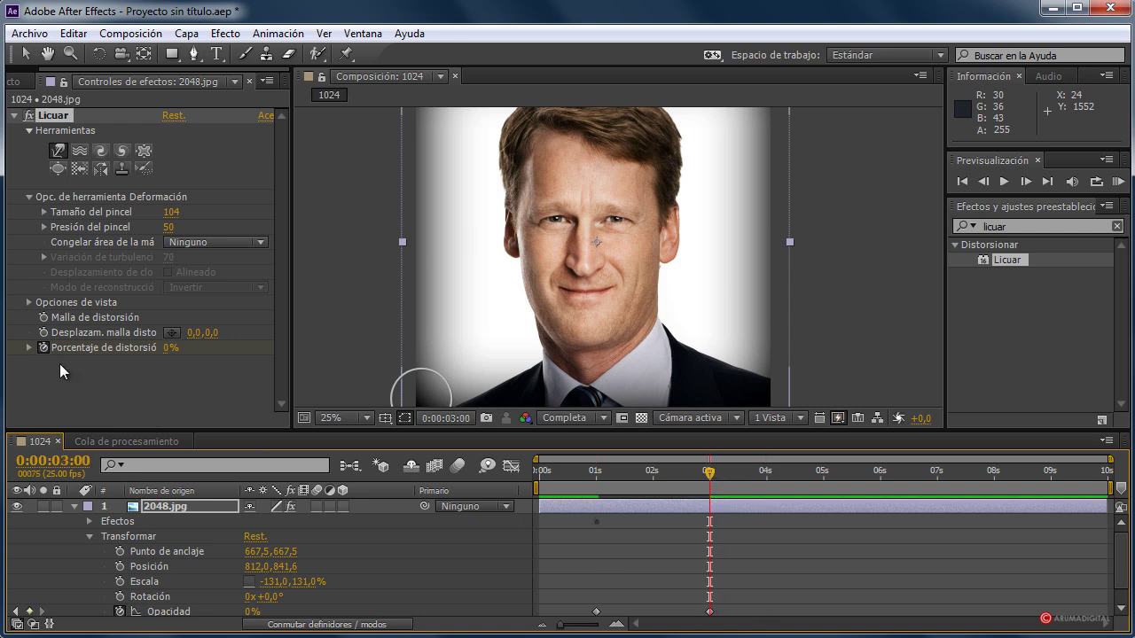
pyautogui.click(169, 349)
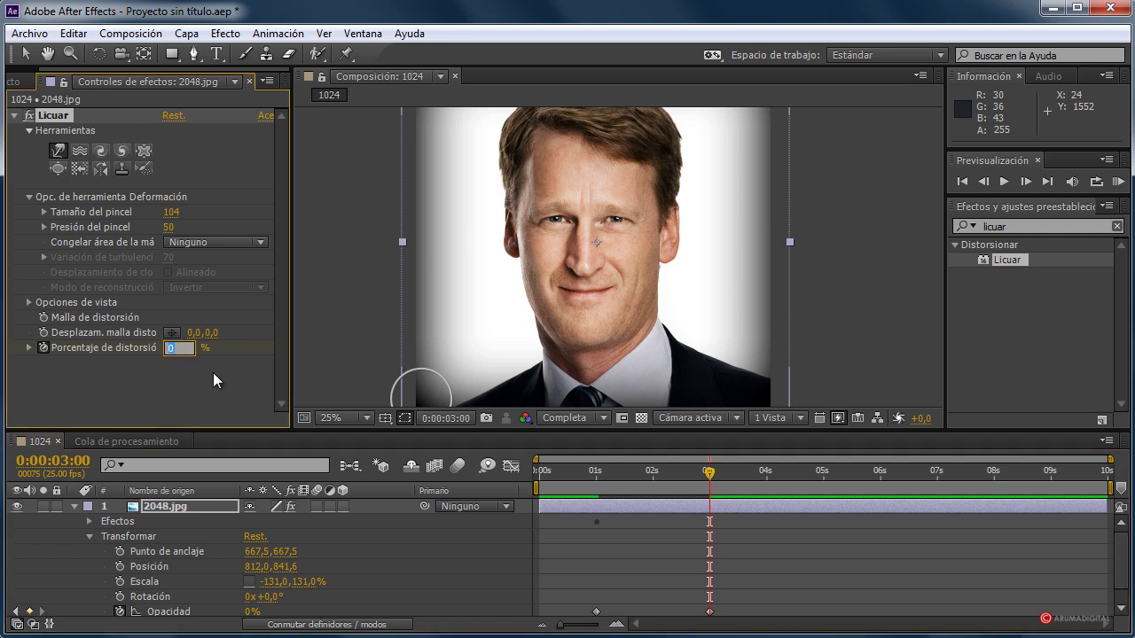
pyautogui.write('100')
pyautogui.press('Return')
pyautogui.press('h')
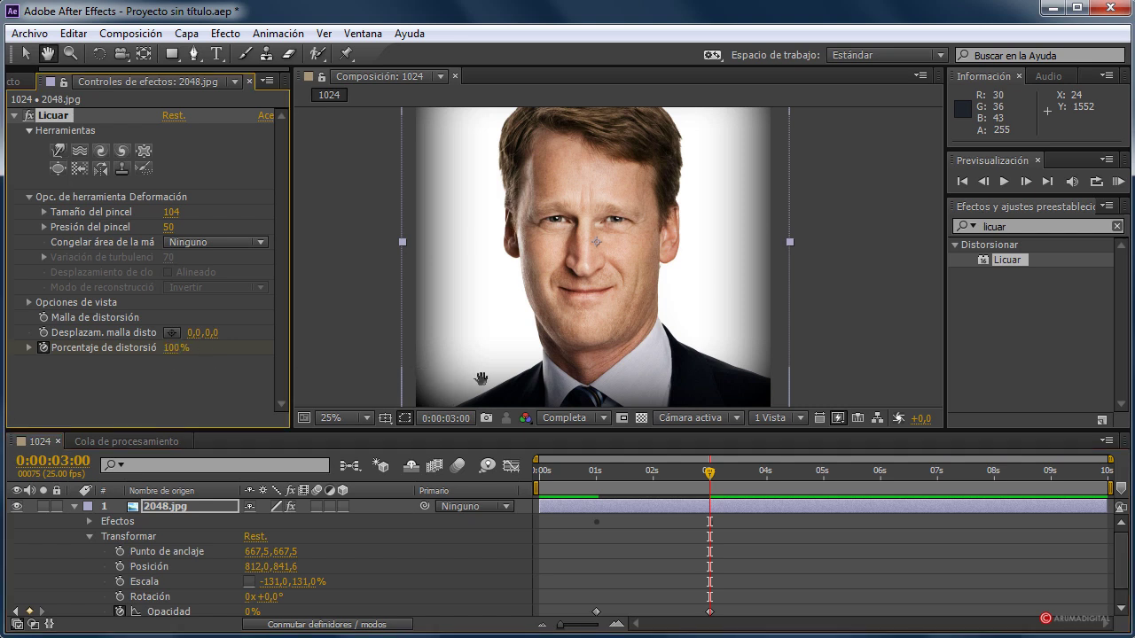
# Step: Check the blend around 2 s and delay the first Opacidad keyframe of 2048.jpg to about 1.5 s
pyautogui.moveTo(713, 476); pyautogui.dragTo(635, 483)
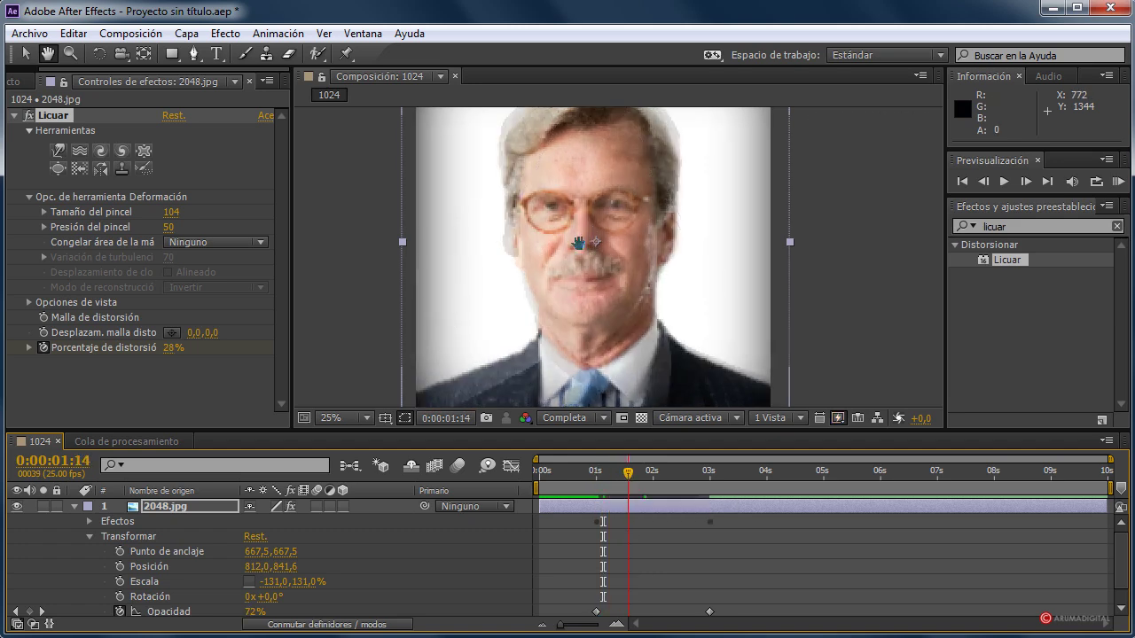
pyautogui.moveTo(628, 476); pyautogui.dragTo(652, 478)
pyautogui.click(653, 479)
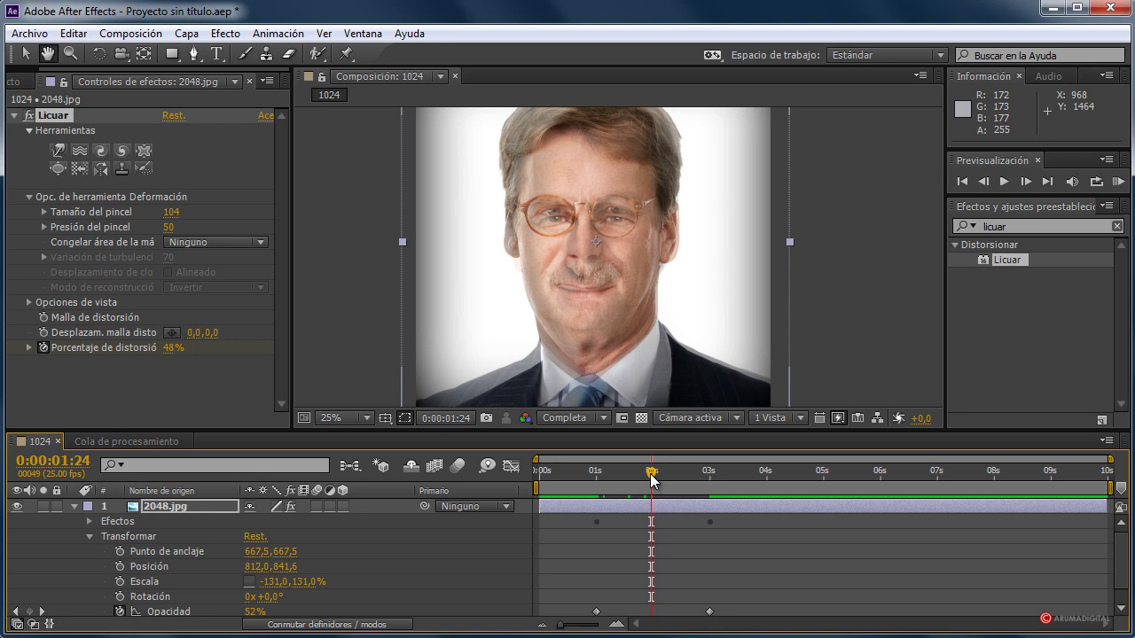
pyautogui.moveTo(652, 479)
pyautogui.mouseDown()
pyautogui.moveTo(678, 475)
pyautogui.moveTo(654, 482)
pyautogui.mouseUp()
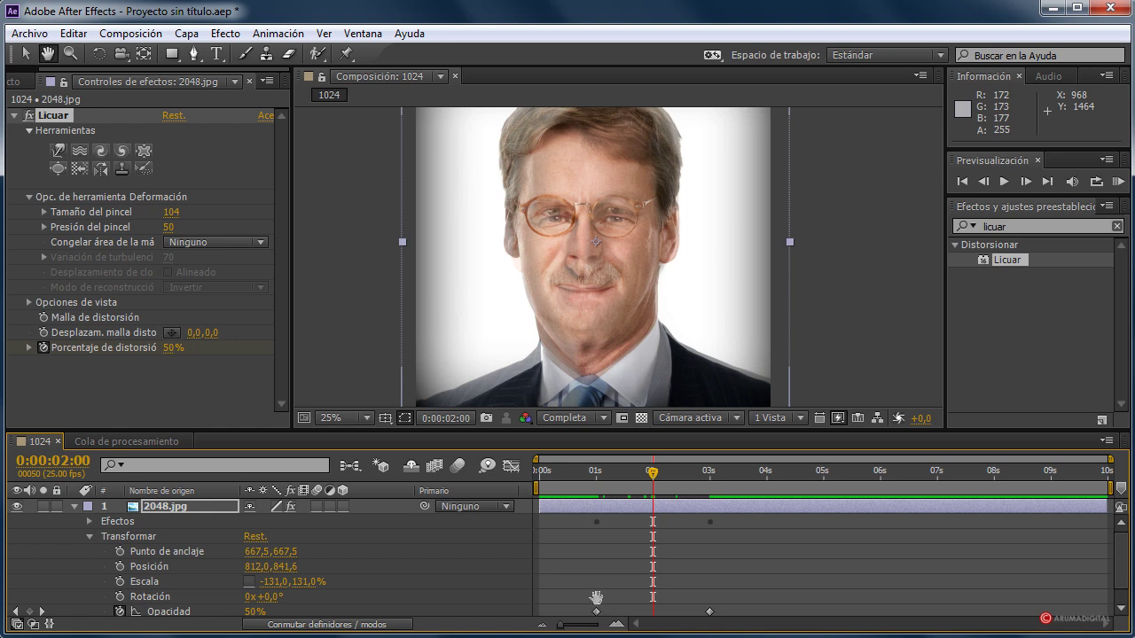
pyautogui.scroll(-1, 731, 608)
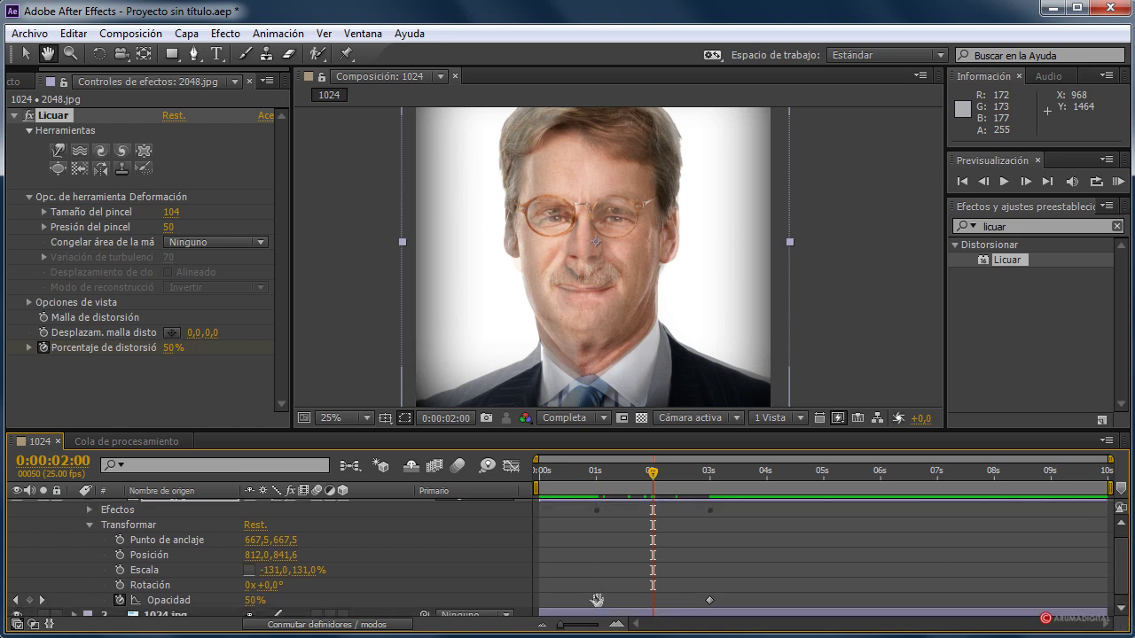
pyautogui.click(25, 54)
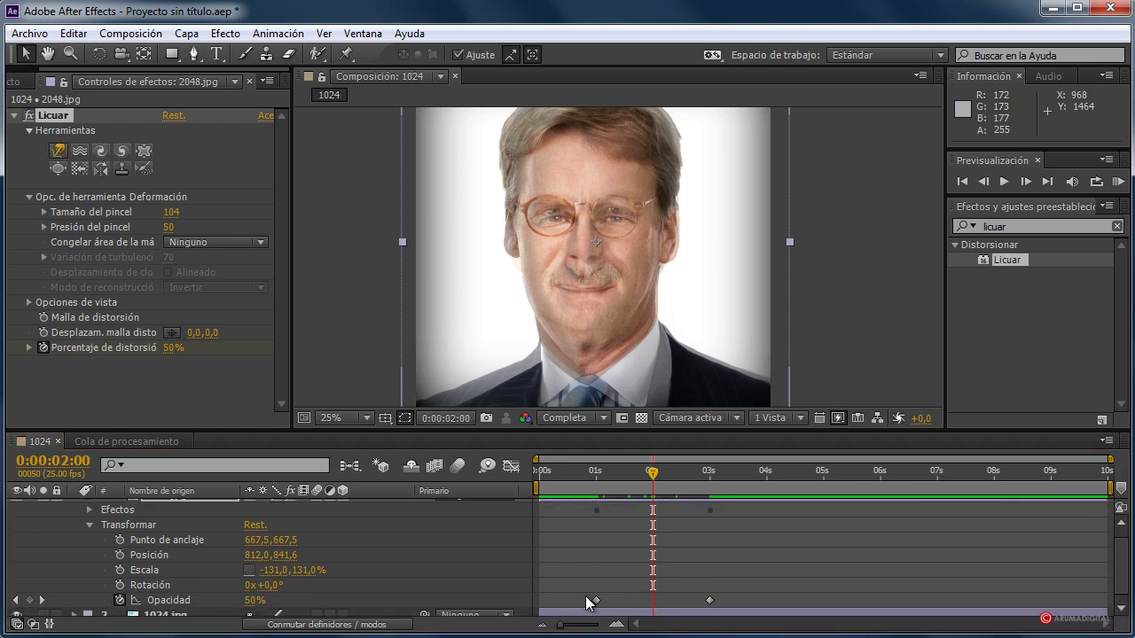
pyautogui.moveTo(596, 605); pyautogui.dragTo(652, 603)
pyautogui.moveTo(646, 473); pyautogui.dragTo(690, 473)
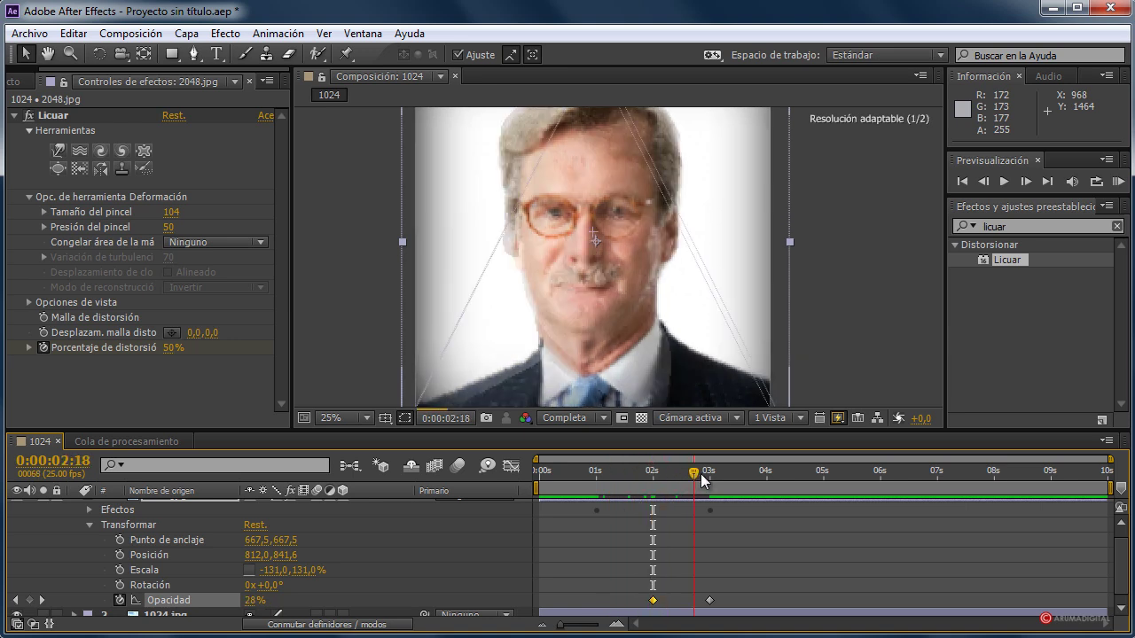
pyautogui.moveTo(653, 602); pyautogui.dragTo(628, 609)
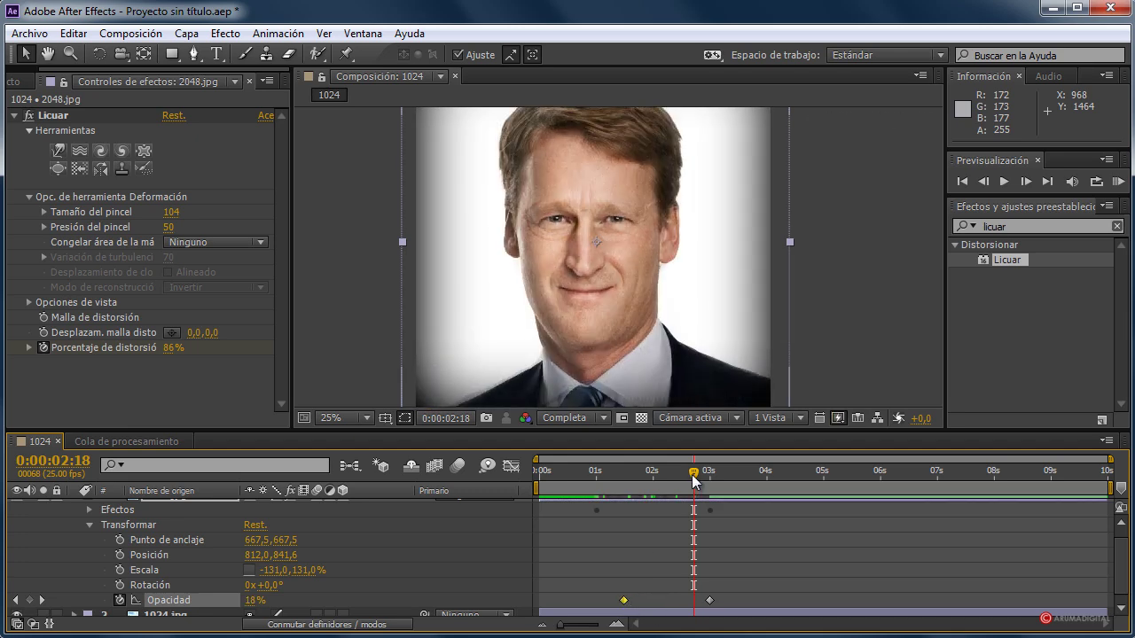
# Step: Review the retimed crossfade between 2 and 3 s, collapse the 2048.jpg layer and run a RAM preview from the start
pyautogui.moveTo(693, 472)
pyautogui.mouseDown()
pyautogui.moveTo(603, 476)
pyautogui.moveTo(720, 481)
pyautogui.moveTo(540, 476)
pyautogui.moveTo(675, 479)
pyautogui.mouseUp()
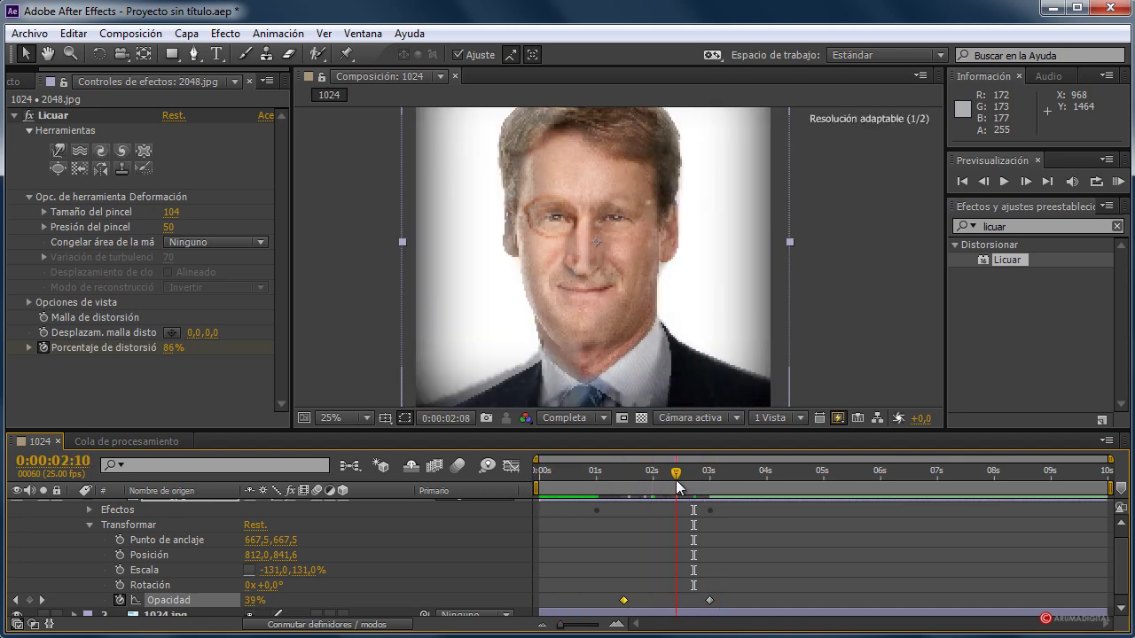
pyautogui.click(692, 473)
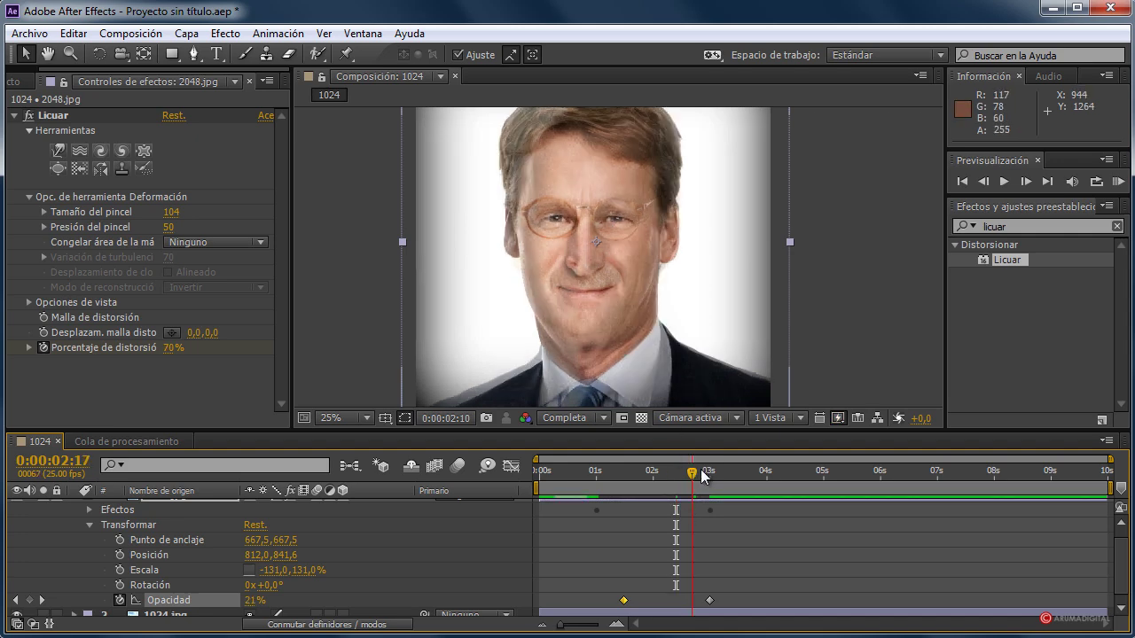
pyautogui.moveTo(702, 471); pyautogui.dragTo(669, 480)
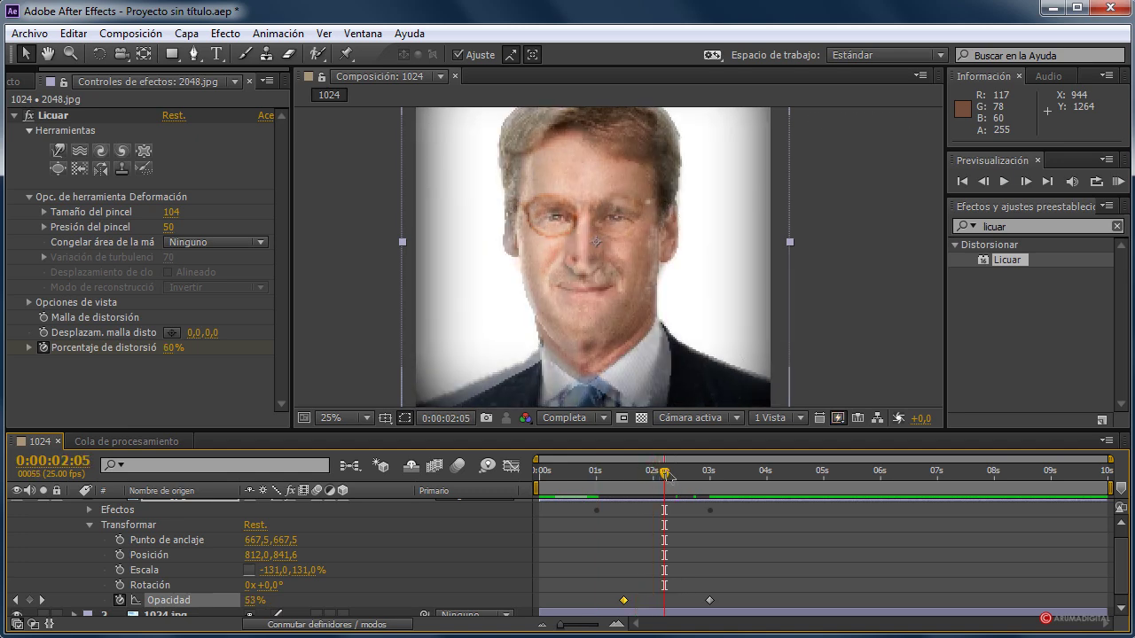
pyautogui.moveTo(663, 477); pyautogui.dragTo(532, 478)
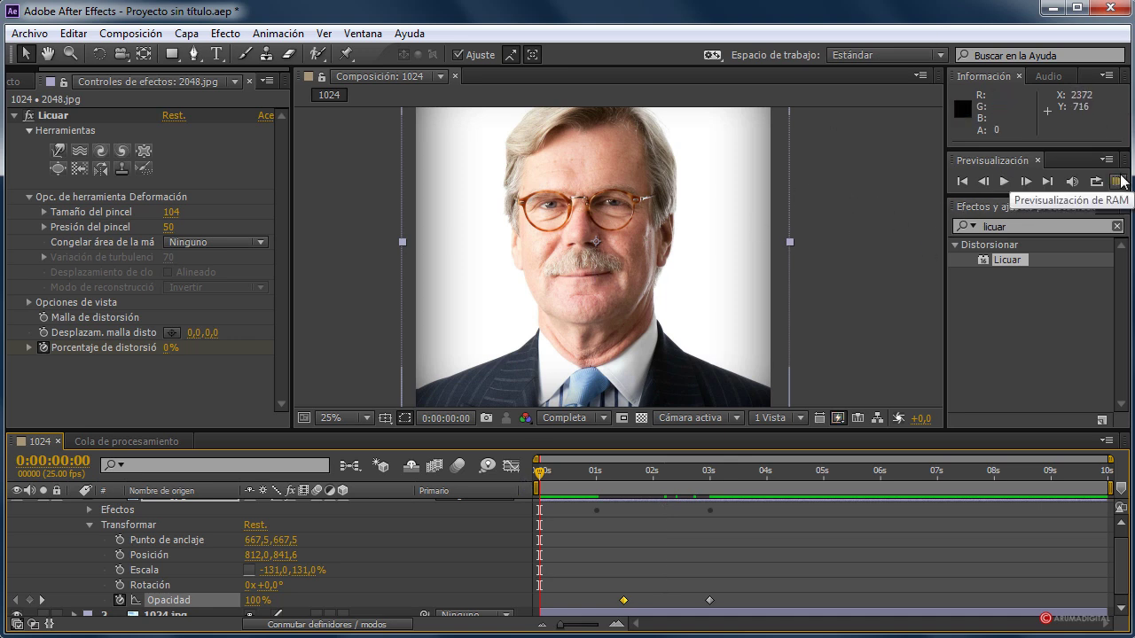
pyautogui.scroll(1, 293, 556)
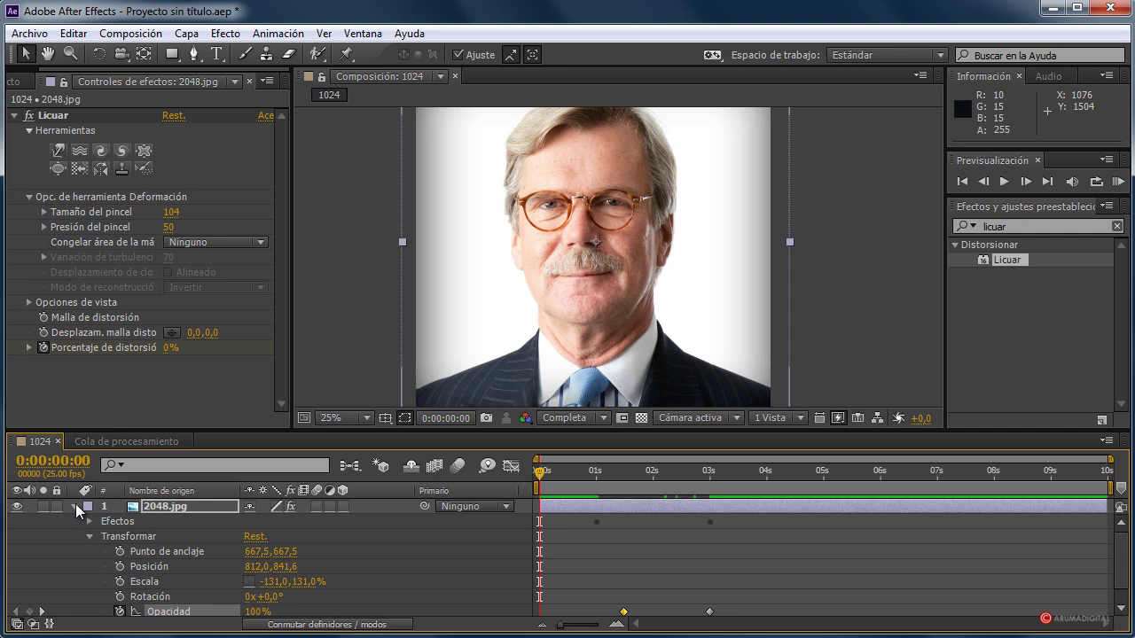
pyautogui.click(75, 506)
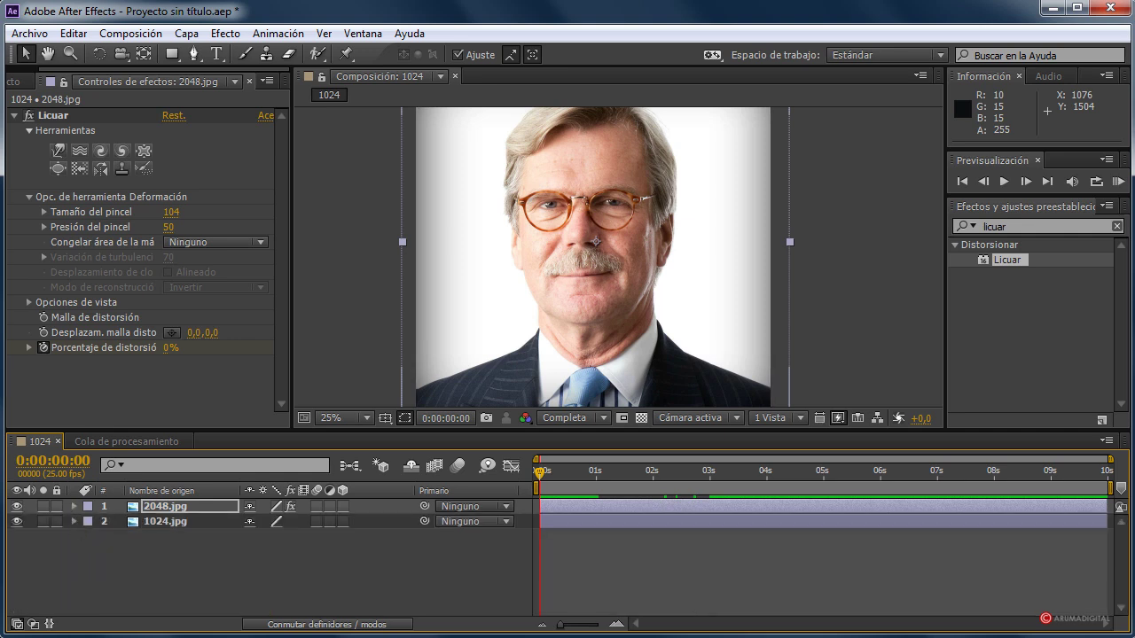
pyautogui.click(1118, 182)
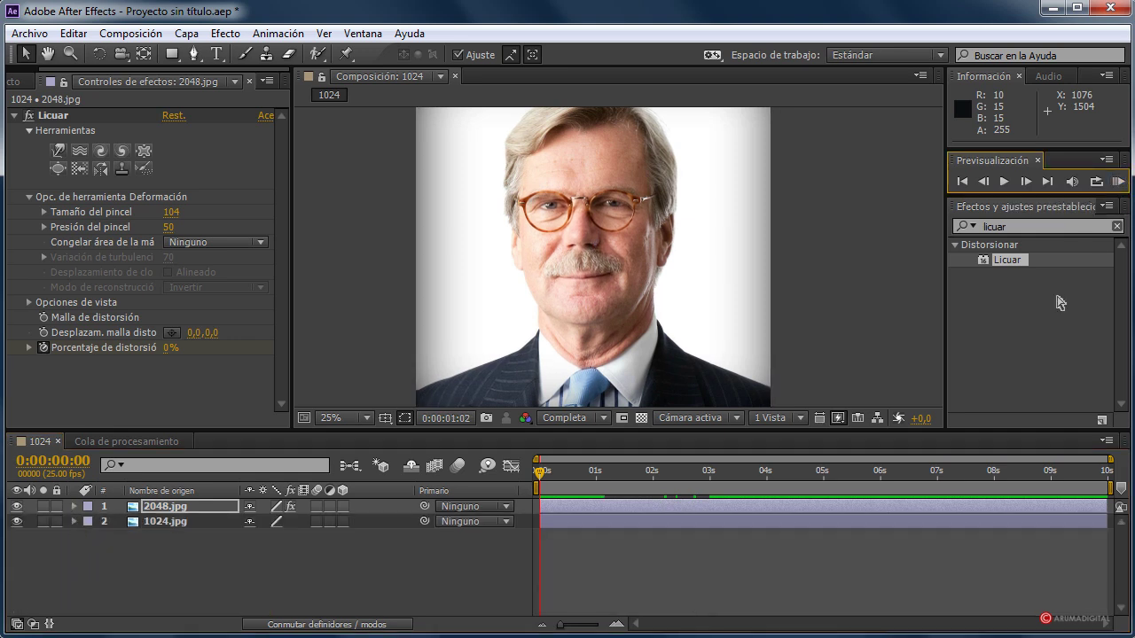